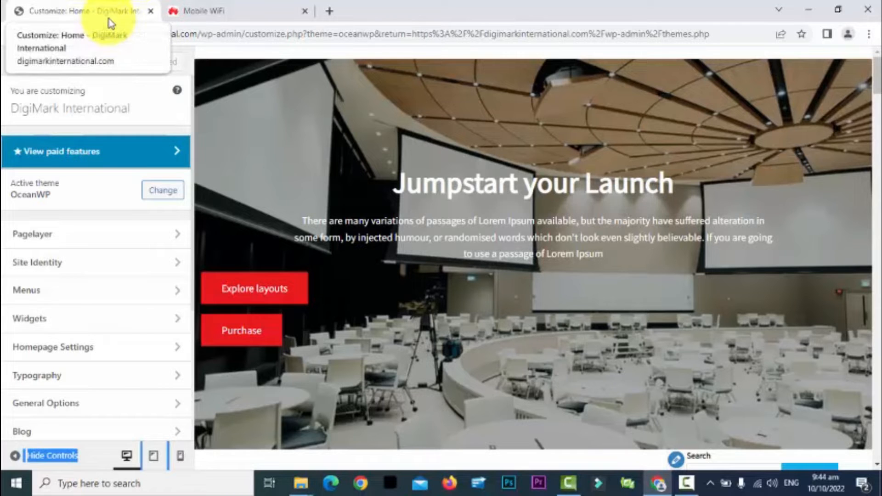
Step: Change the site title in Site Identity to DMI and publish the change
click(139, 263)
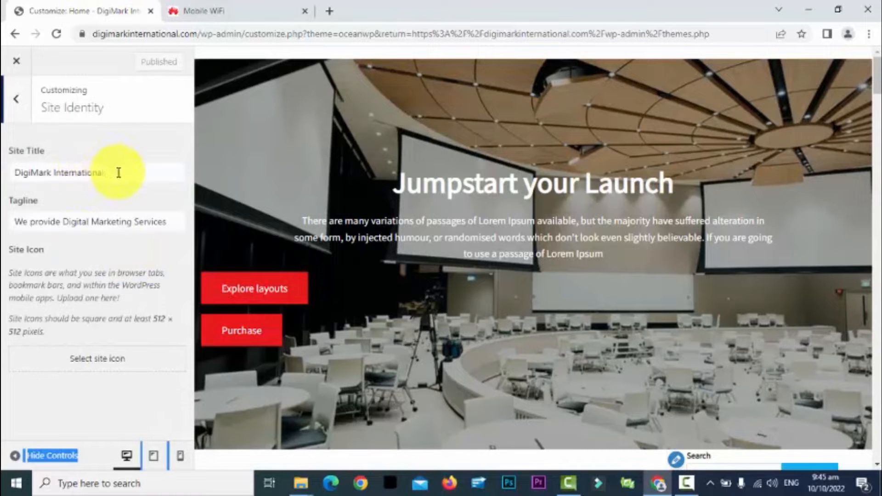
click(115, 173)
drag(108, 172, 30, 169)
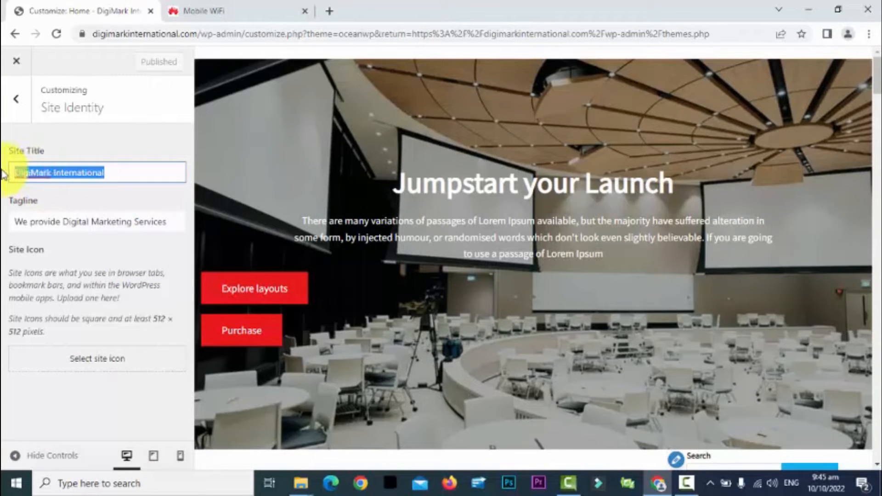
text(Di)
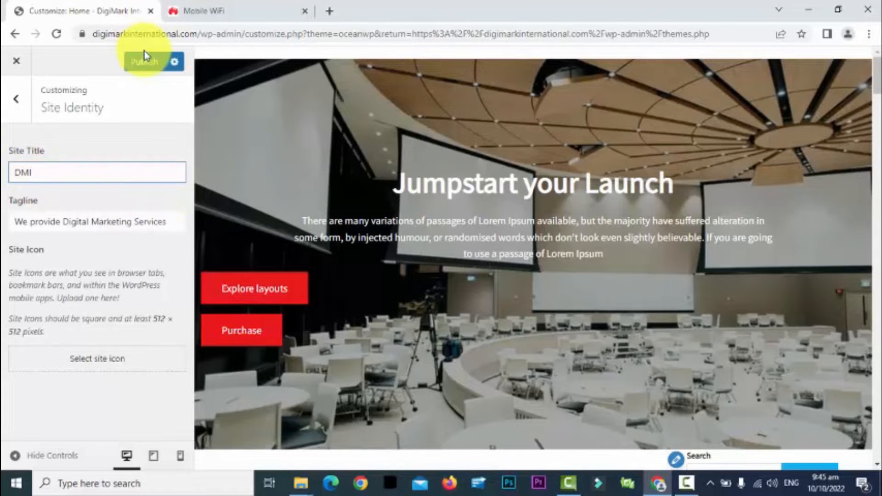
click(145, 64)
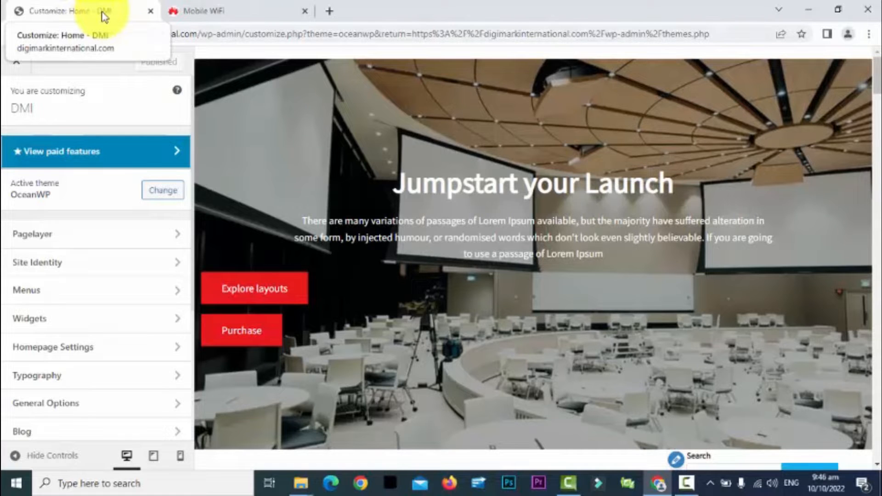
Step: Look through the Pagelayer customization options, covering Colors, Typography and the Global Body settings under Global Styles
click(126, 237)
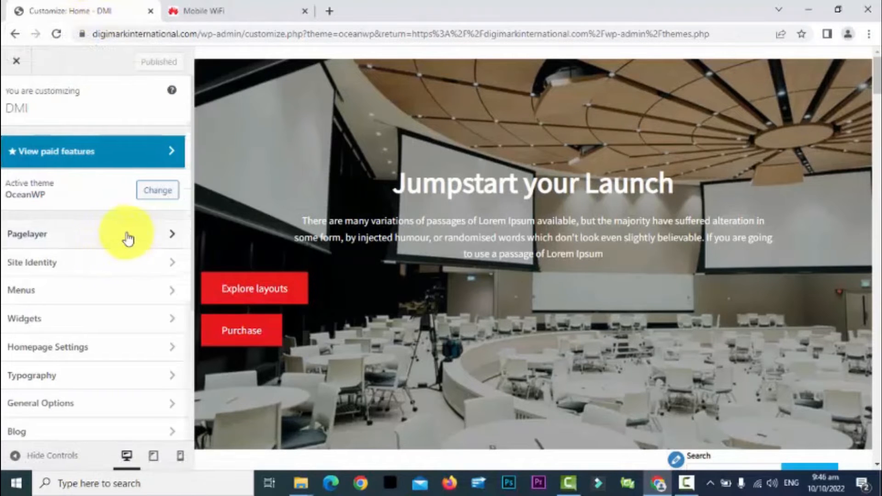
click(93, 147)
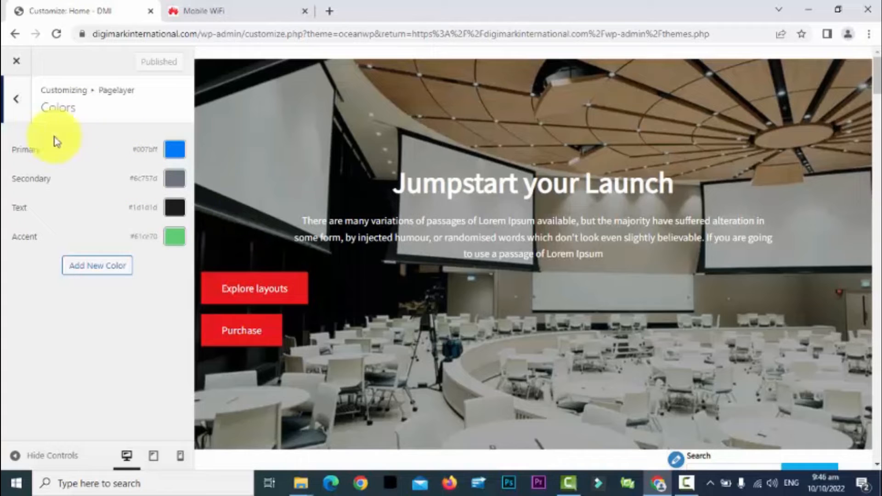
click(17, 97)
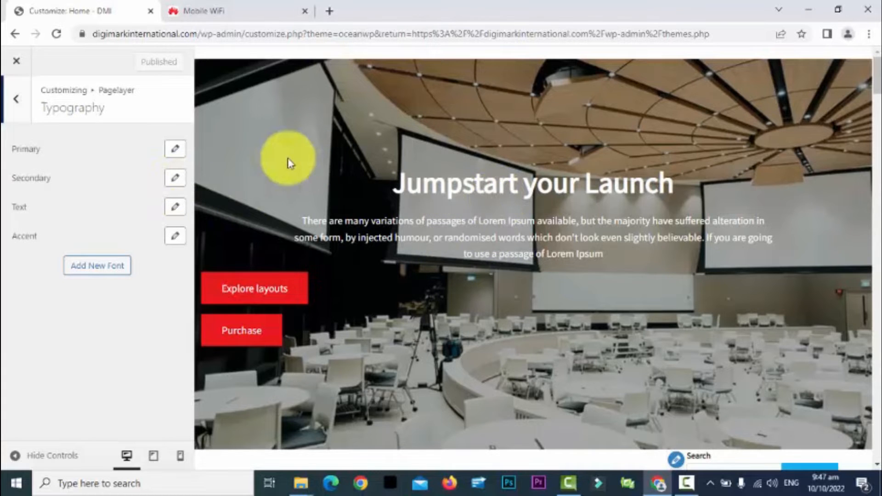
click(14, 100)
click(124, 207)
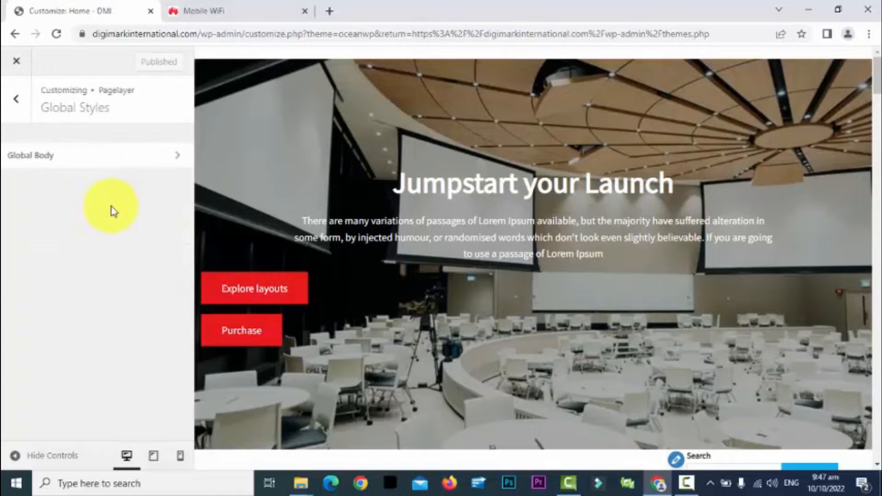
click(132, 158)
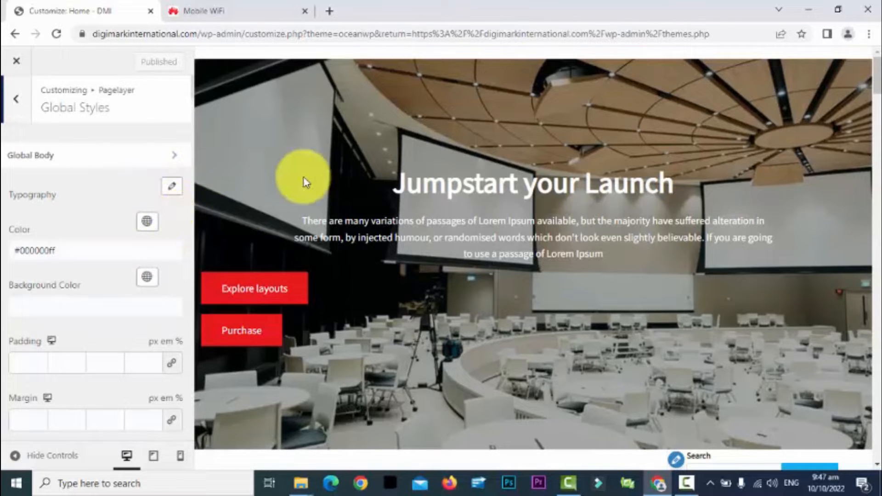
click(14, 98)
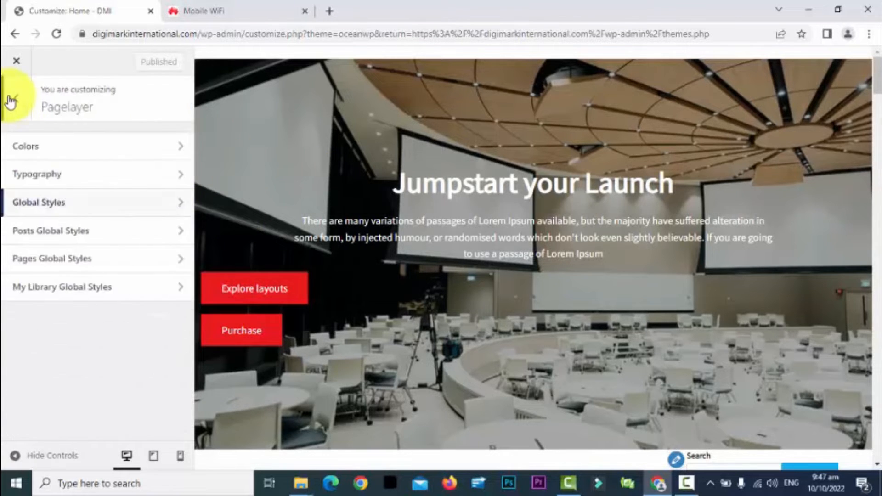
click(14, 99)
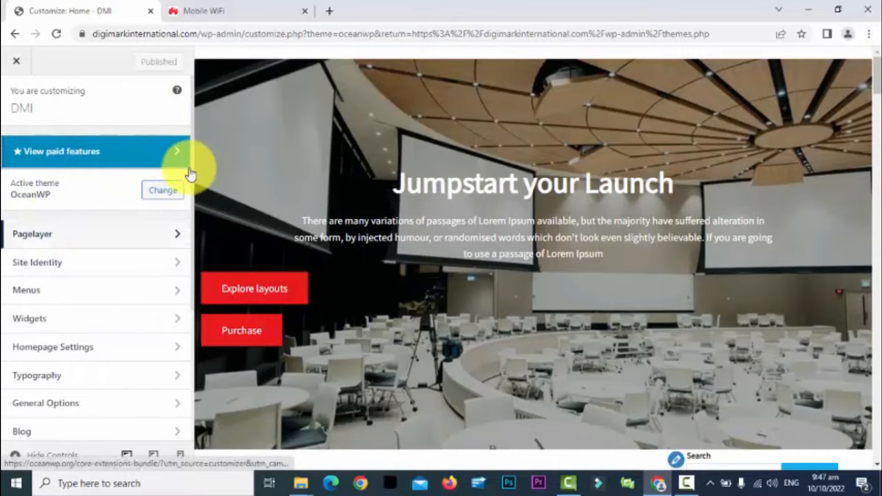
Step: Review the tagline field in Site Identity and the available menus and menu locations in the Menus settings
scroll(191, 200, down, 1)
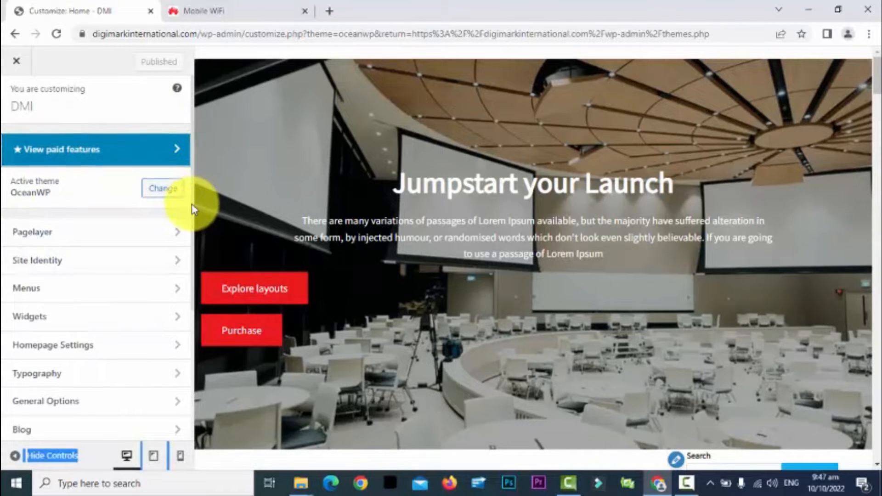
click(173, 250)
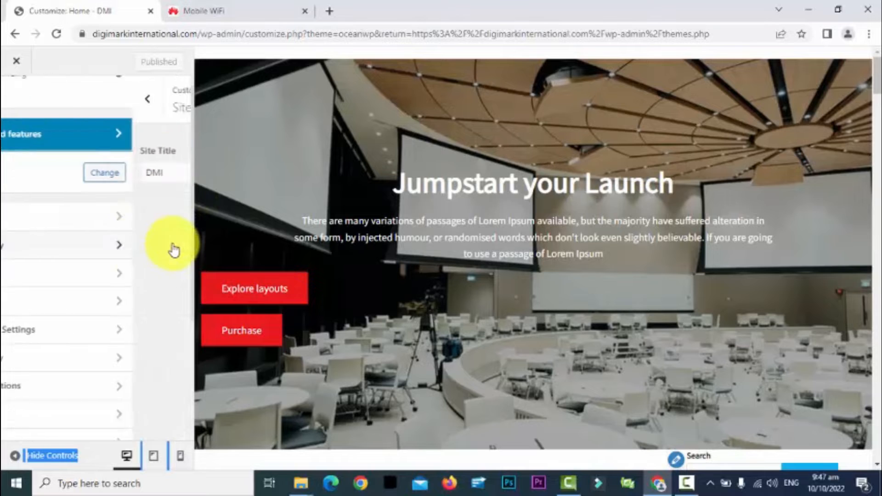
click(77, 222)
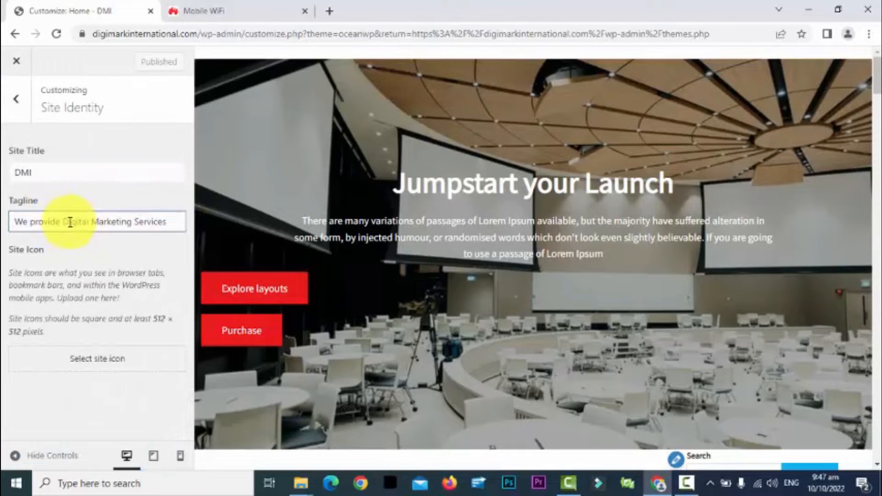
click(16, 99)
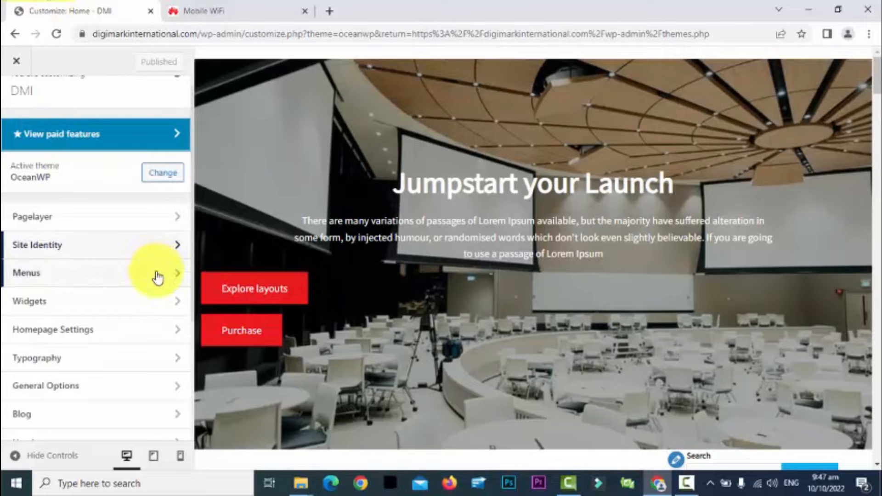
click(158, 276)
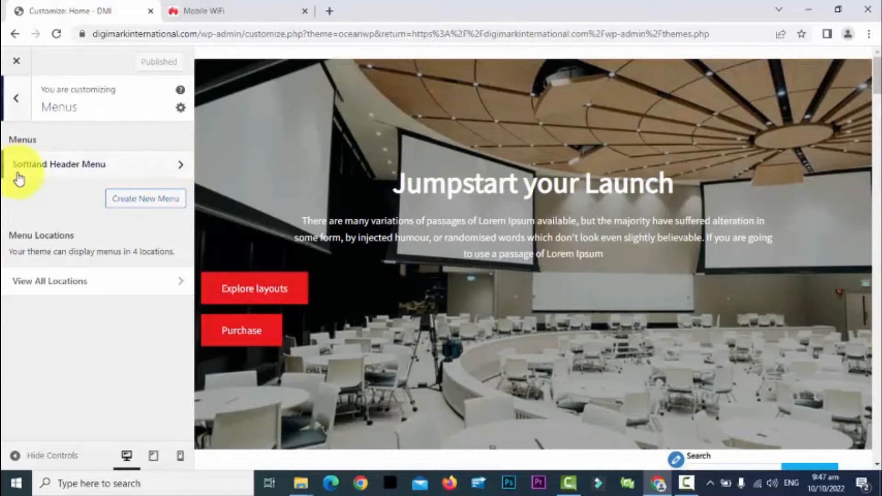
click(10, 118)
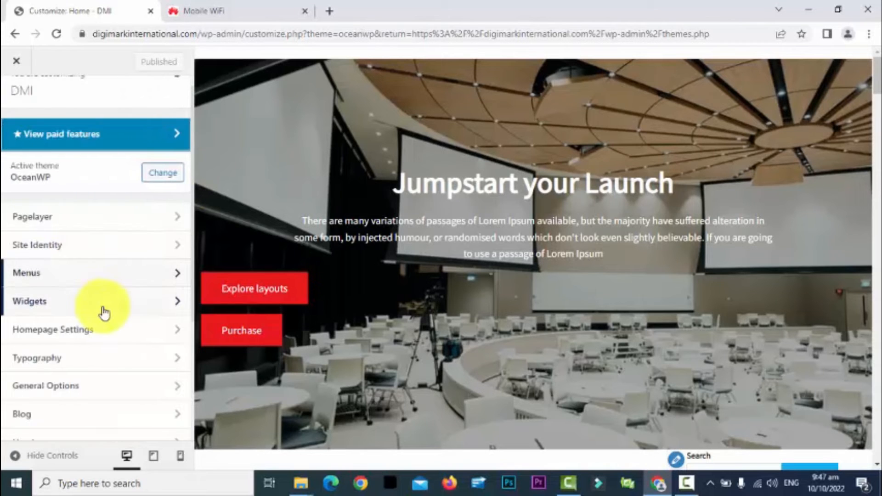
Step: Open the Default Sidebar widget area for editing and go through its existing blocks
click(130, 312)
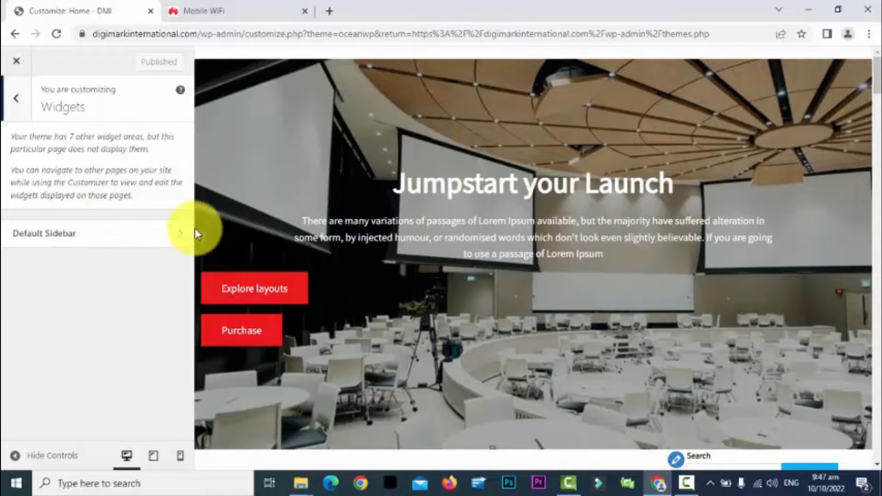
click(172, 235)
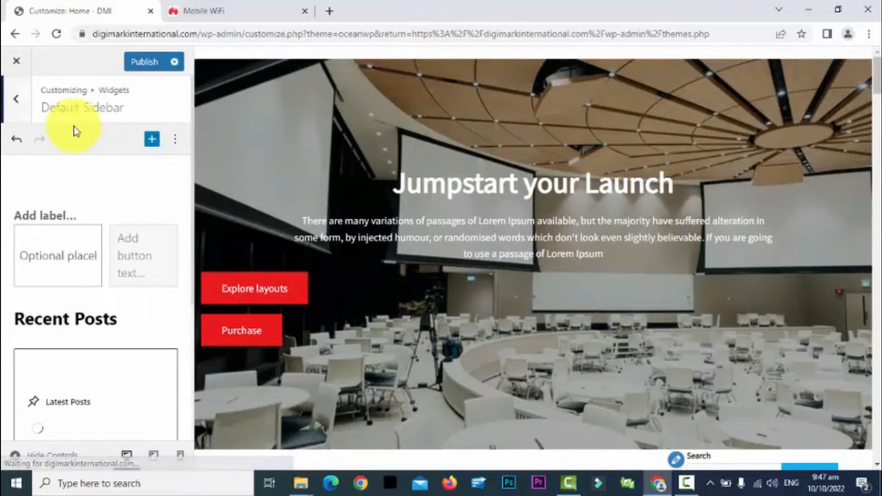
click(82, 253)
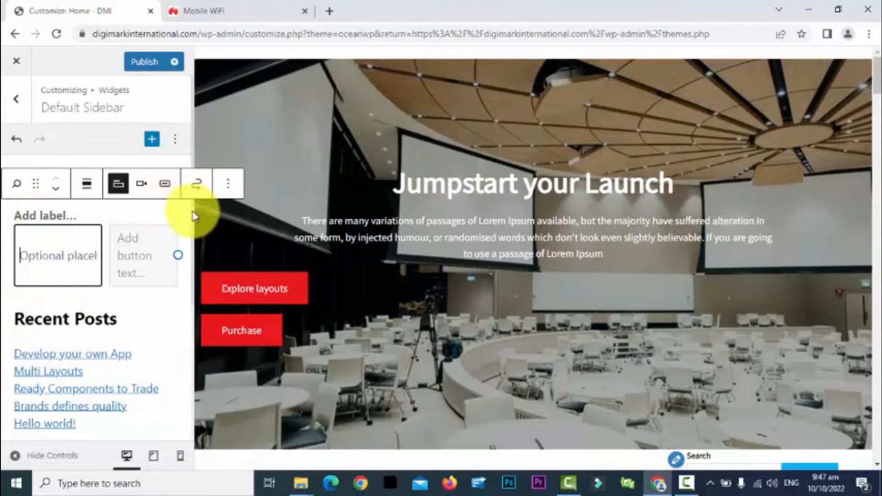
drag(192, 236, 187, 339)
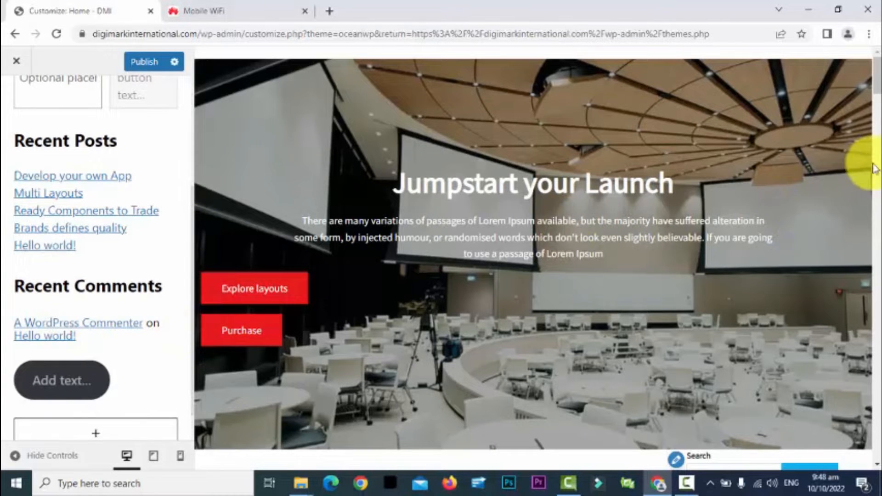
Step: Compare the Default Sidebar blocks with the search, recent posts and recent comments widgets in the page preview
scroll(878, 99, down, 1)
scroll(876, 115, down, 8)
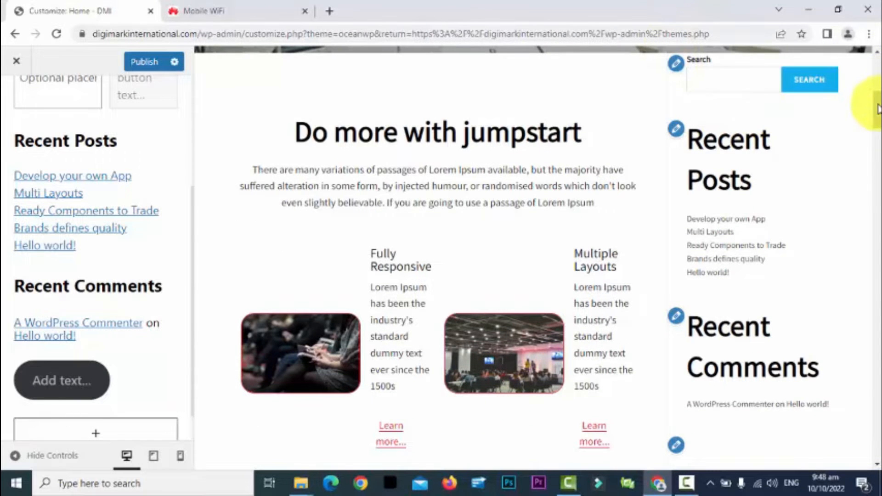
scroll(871, 53, up, 7)
scroll(870, 76, down, 9)
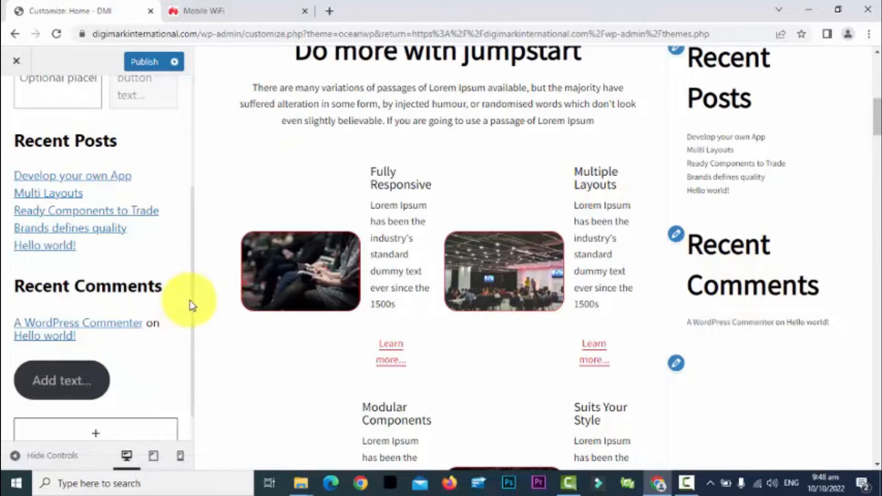
scroll(192, 317, down, 1)
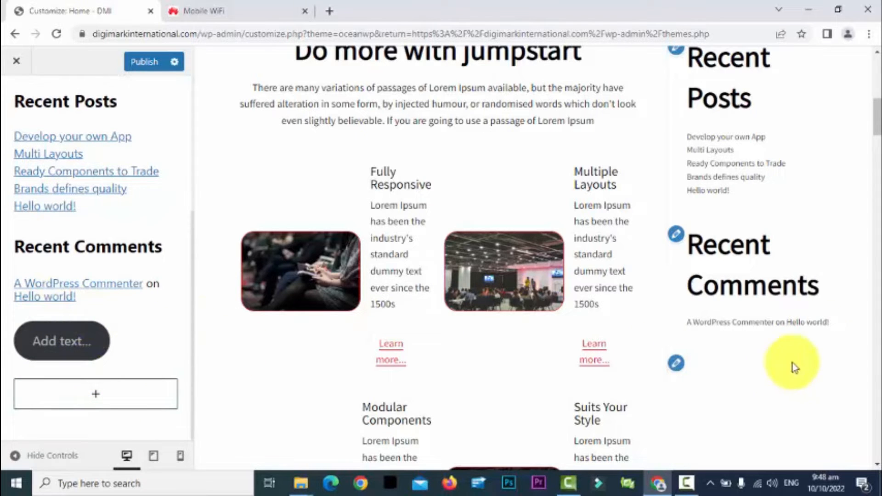
drag(877, 137, 877, 156)
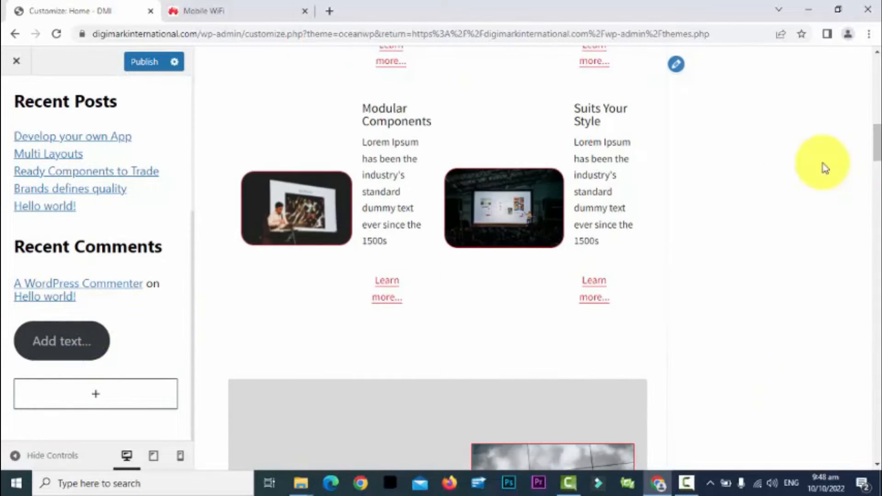
scroll(768, 191, up, 1)
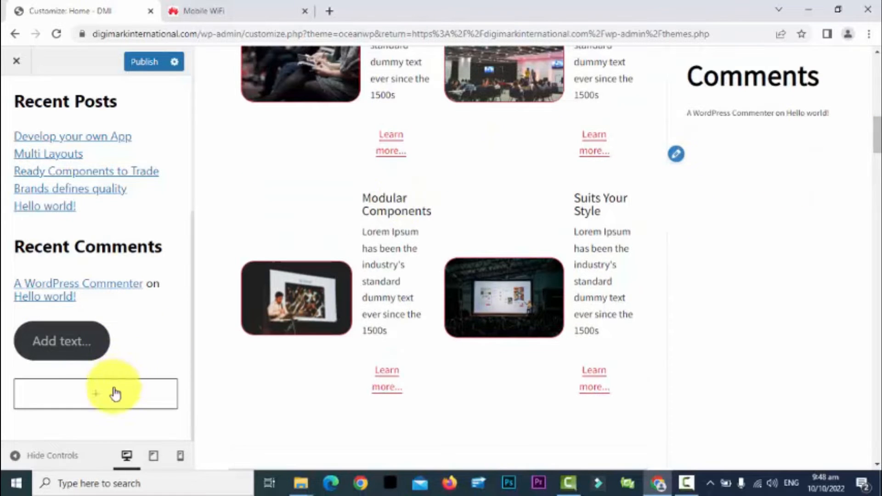
Step: Open the block inserter below the last sidebar block and search it for "button"
click(97, 394)
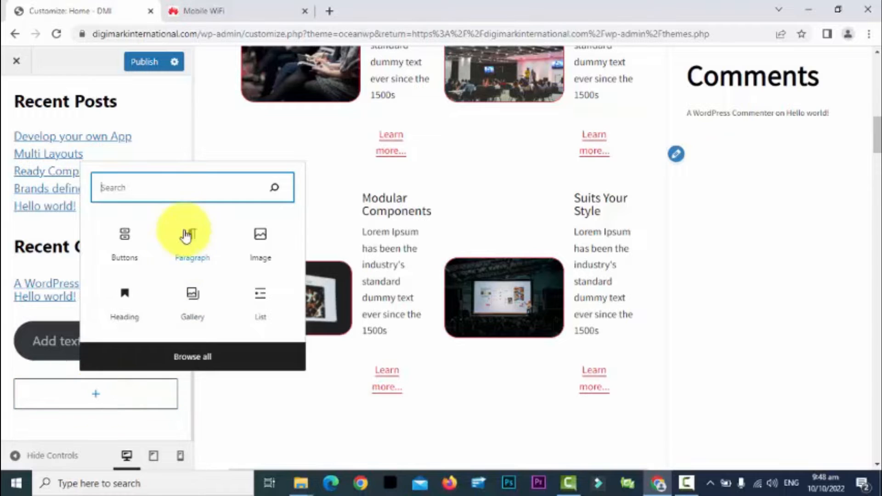
text(button)
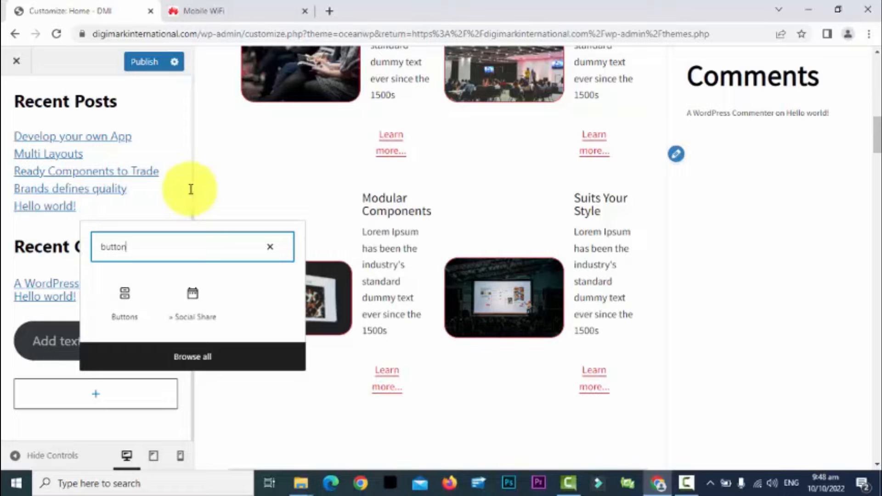
key(BackSpace)
key(BackSpace)
key(BackSpace)
key(BackSpace)
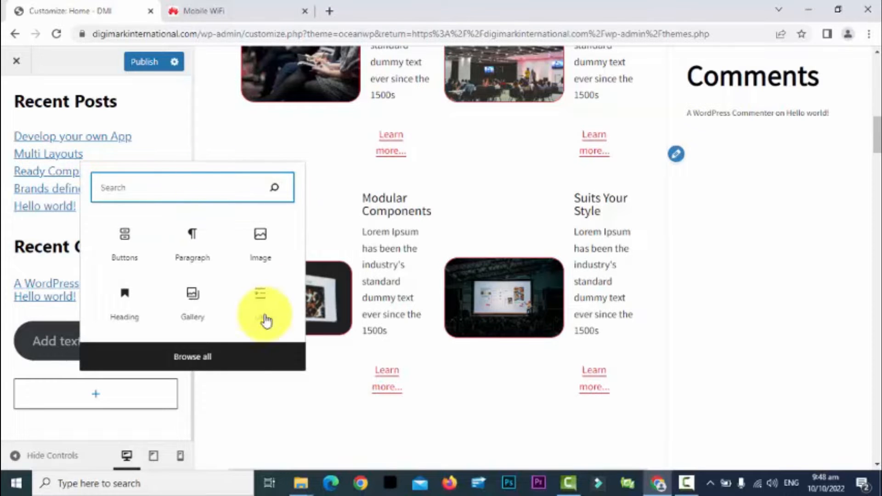
Step: Add a Buttons block from the Design group of the full block list and label its button "Contact Us"
click(202, 357)
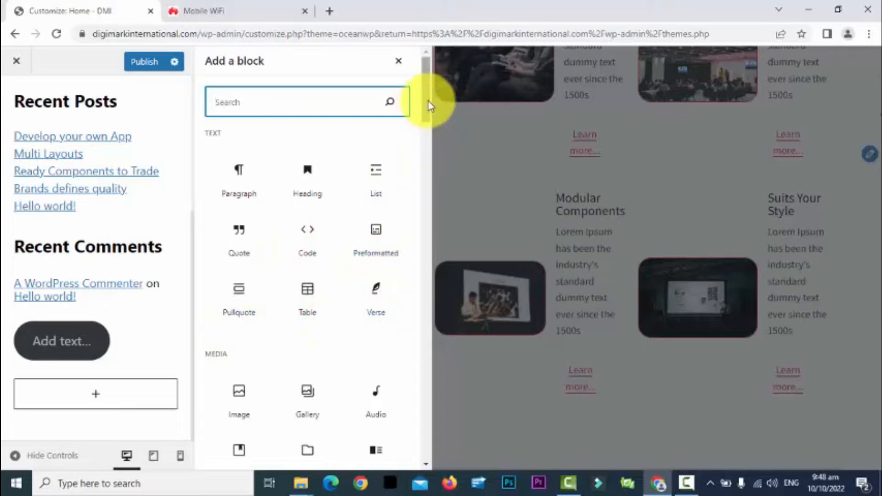
scroll(431, 134, down, 2)
scroll(431, 134, down, 2)
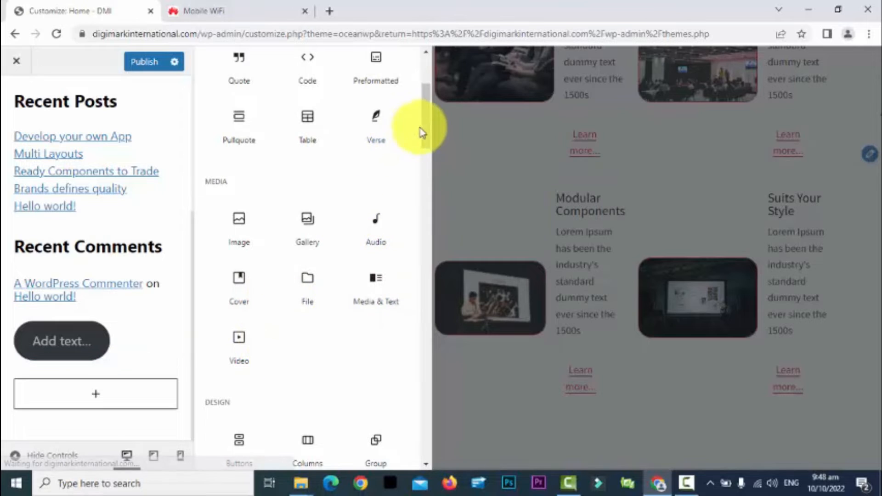
scroll(430, 147, down, 1)
scroll(428, 147, down, 4)
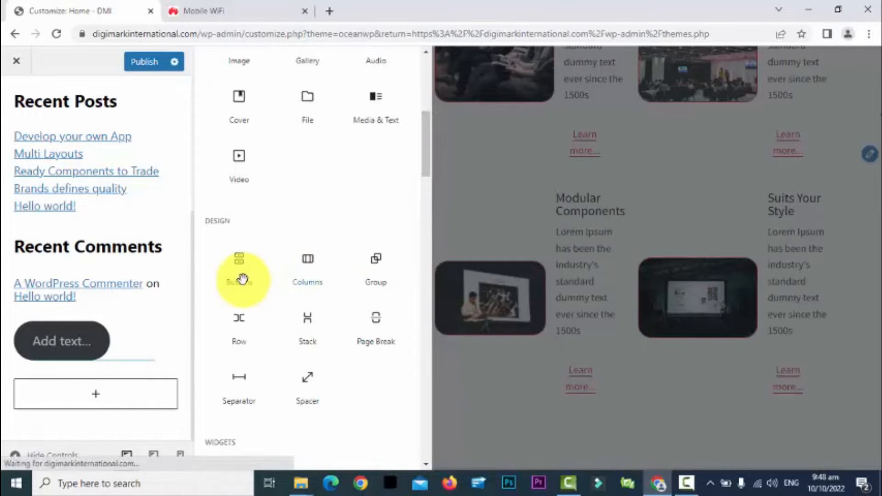
click(245, 286)
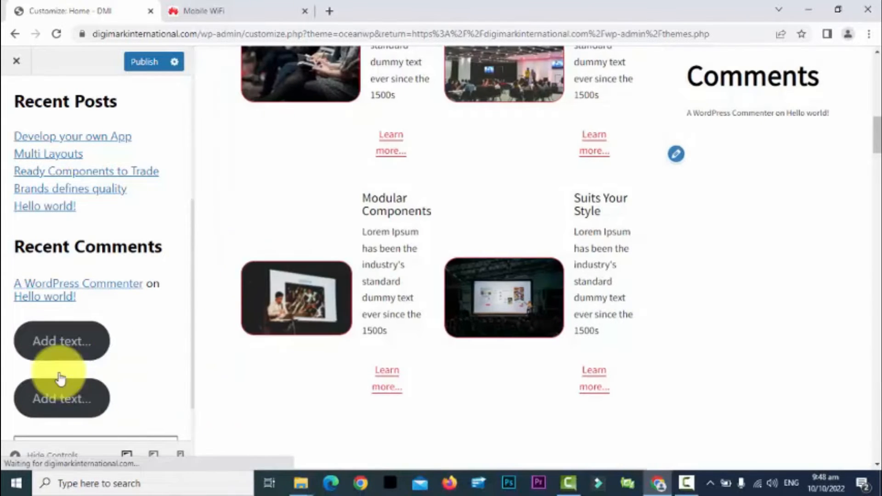
click(51, 396)
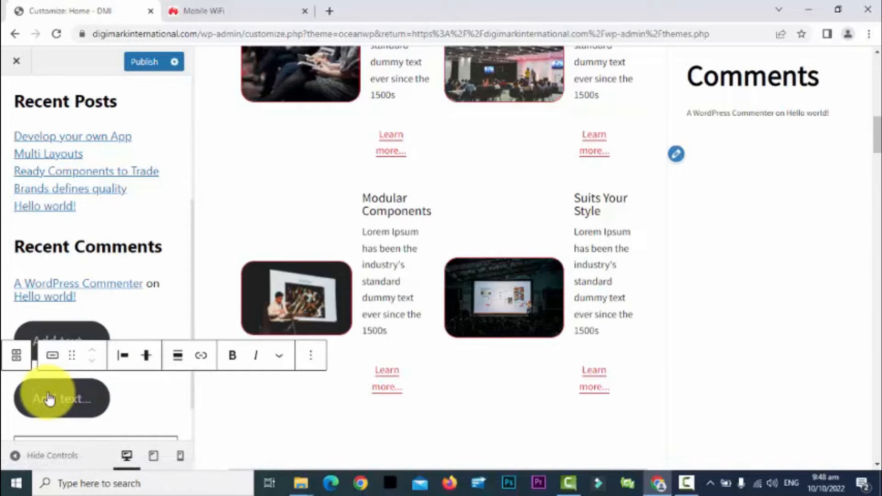
text(Contact Us)
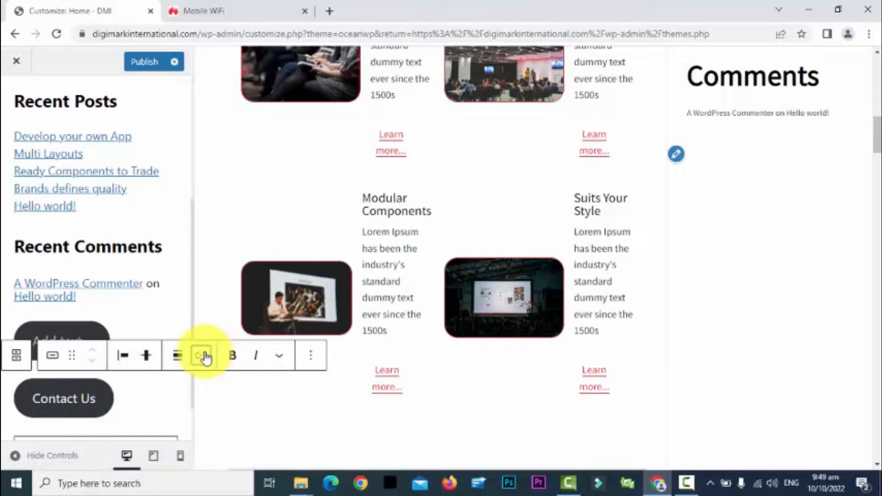
click(203, 355)
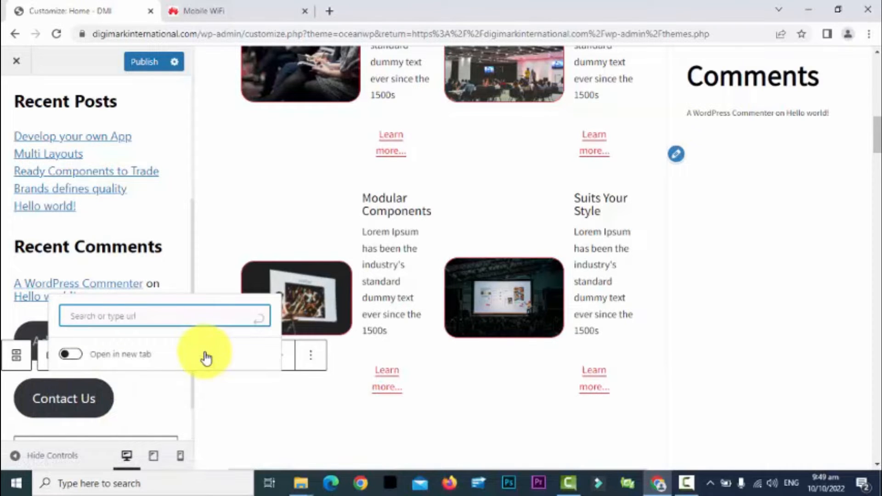
text(www.)
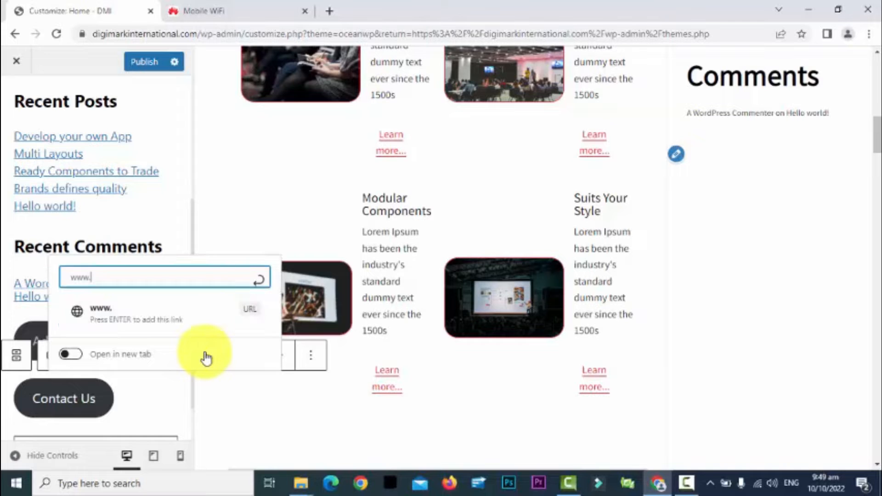
text(digimarkinternational.com/contact)
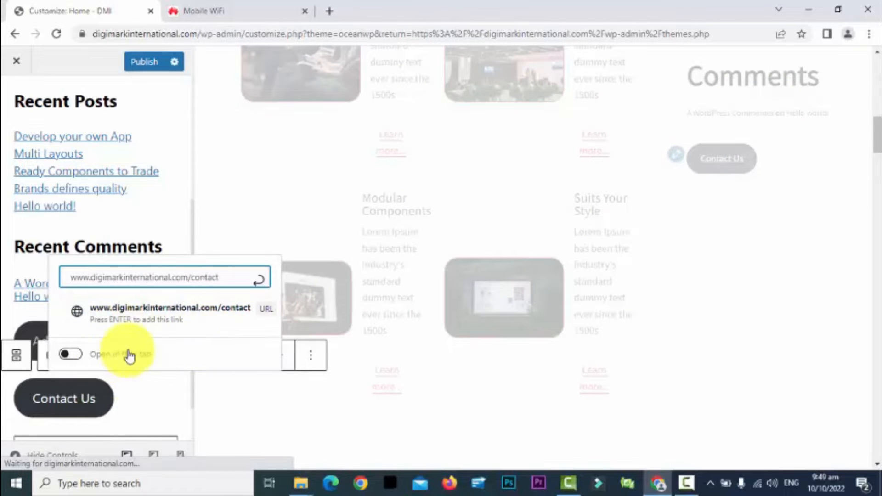
click(79, 357)
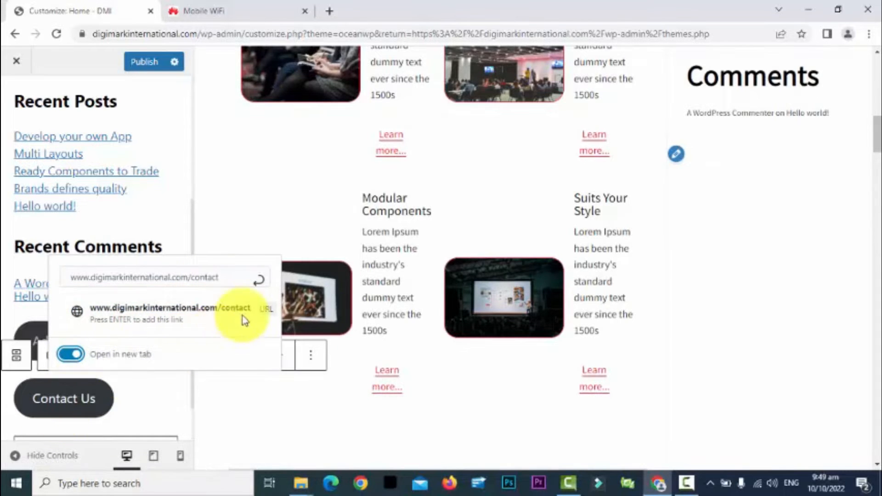
click(130, 379)
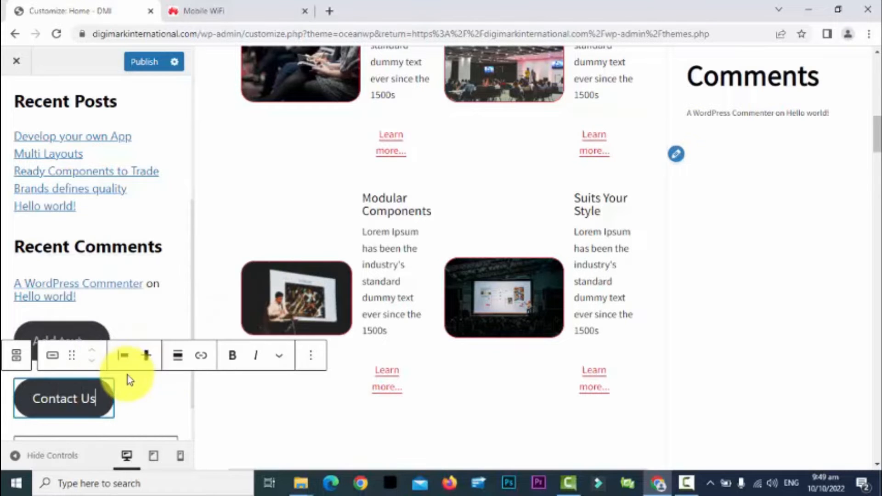
click(144, 62)
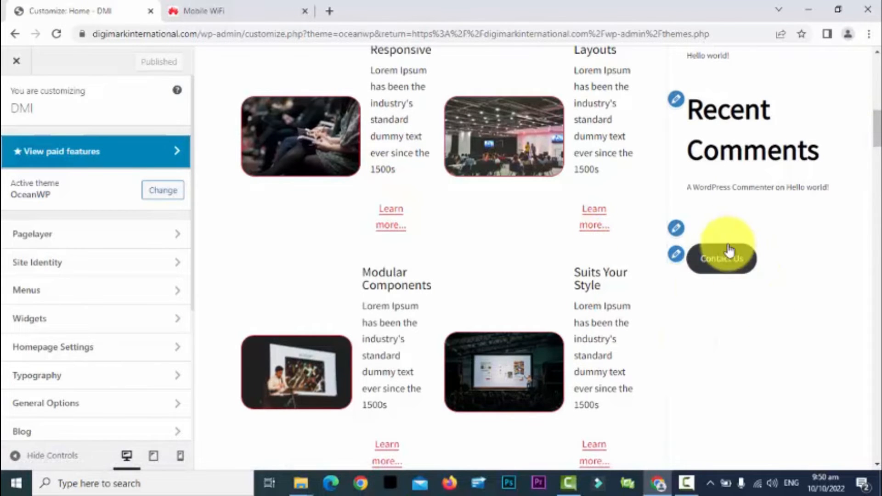
scroll(729, 253, down, 1)
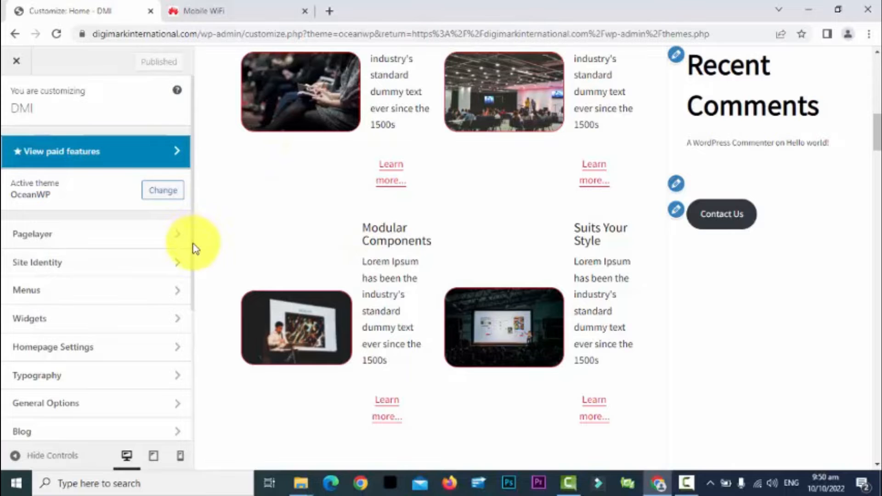
Step: Review the Homepage Settings, including the pages available as the posts page
scroll(191, 270, down, 2)
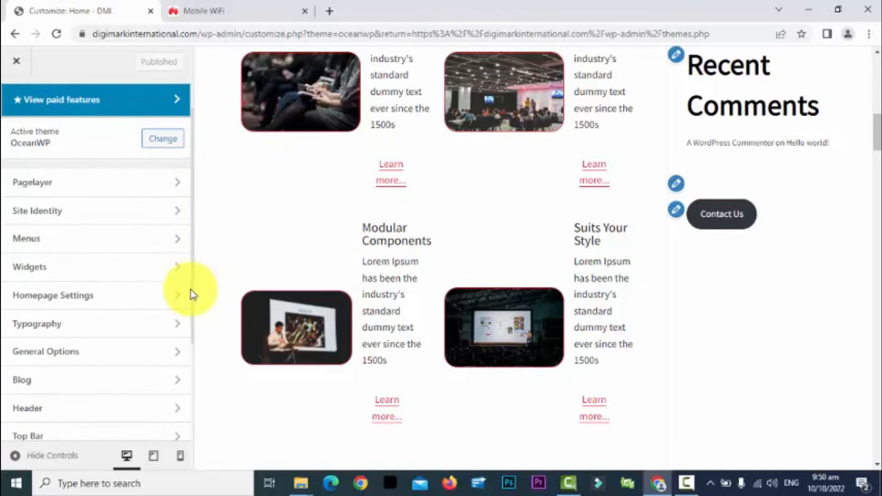
click(162, 296)
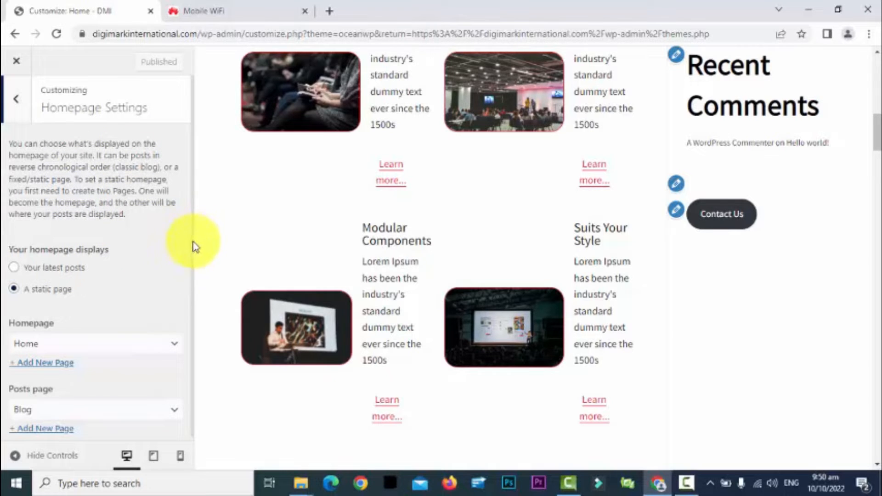
scroll(184, 276, down, 1)
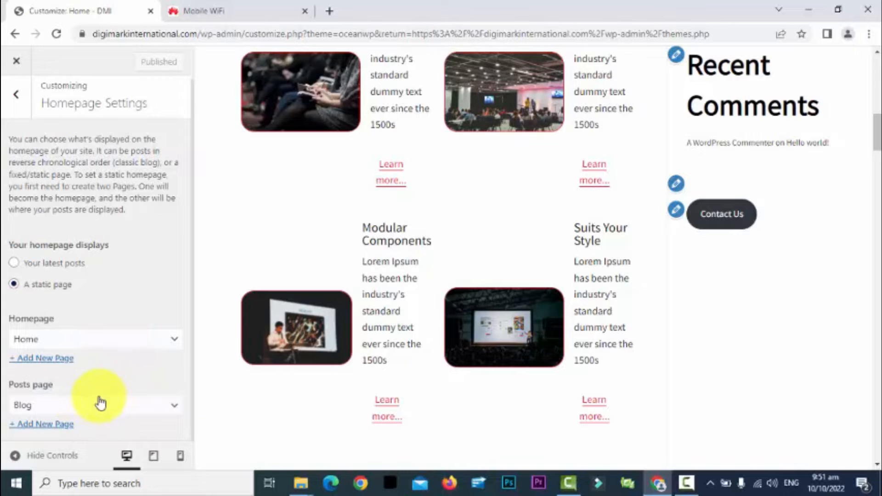
click(148, 404)
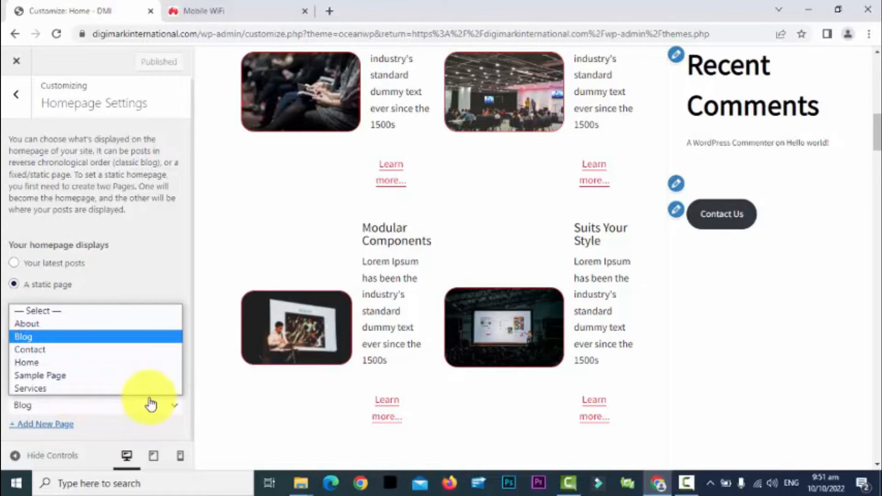
click(160, 216)
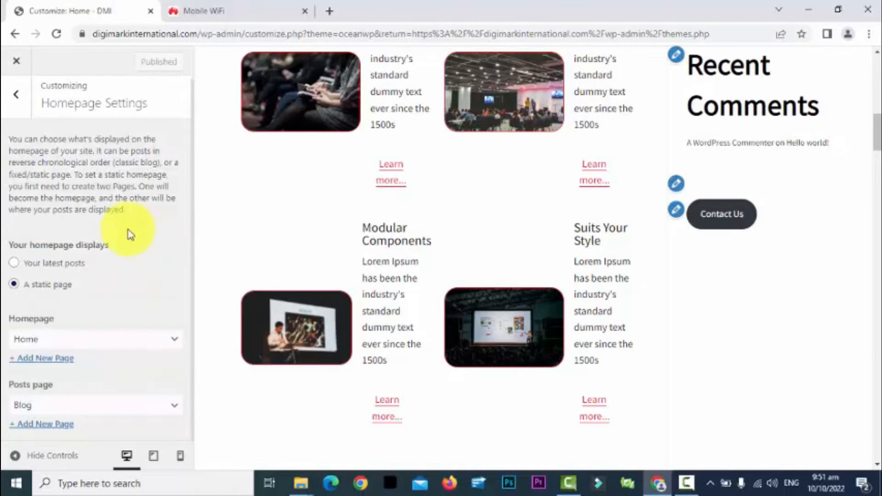
click(18, 96)
Step: Examine the Body typography settings, from font family and weight down to letter spacing and font color
click(131, 330)
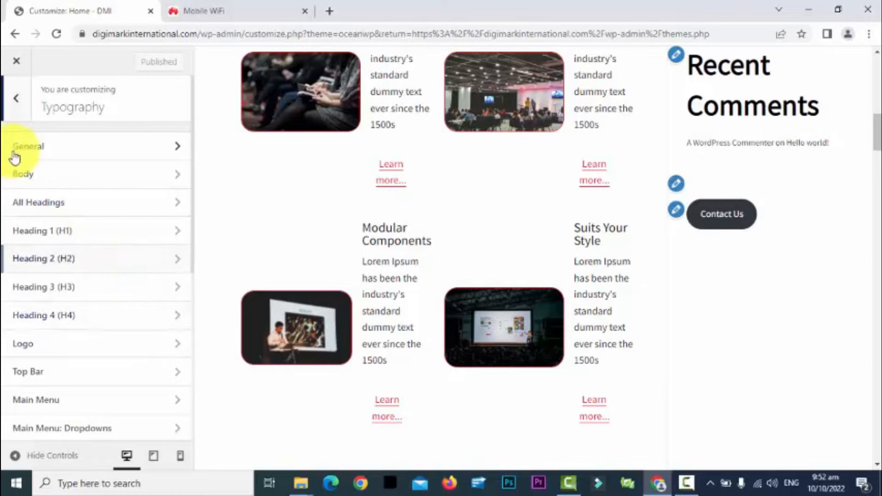
click(102, 180)
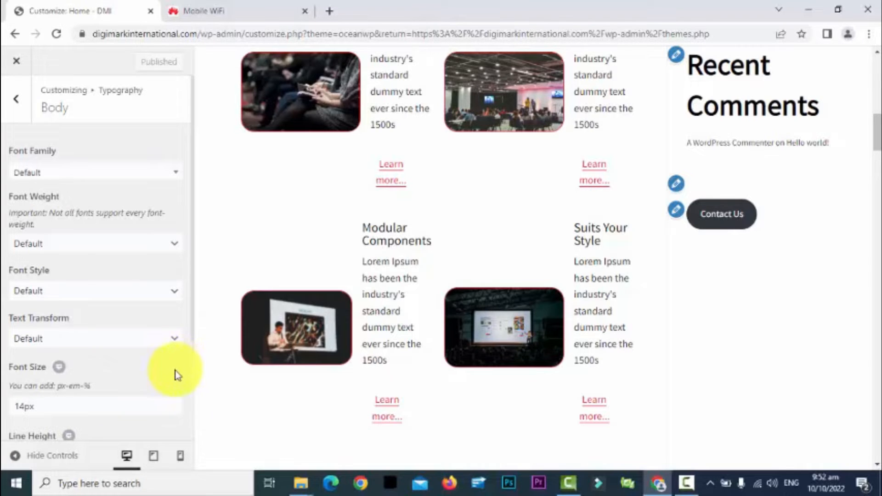
key(ctrl+a)
scroll(177, 374, down, 1)
scroll(177, 373, down, 1)
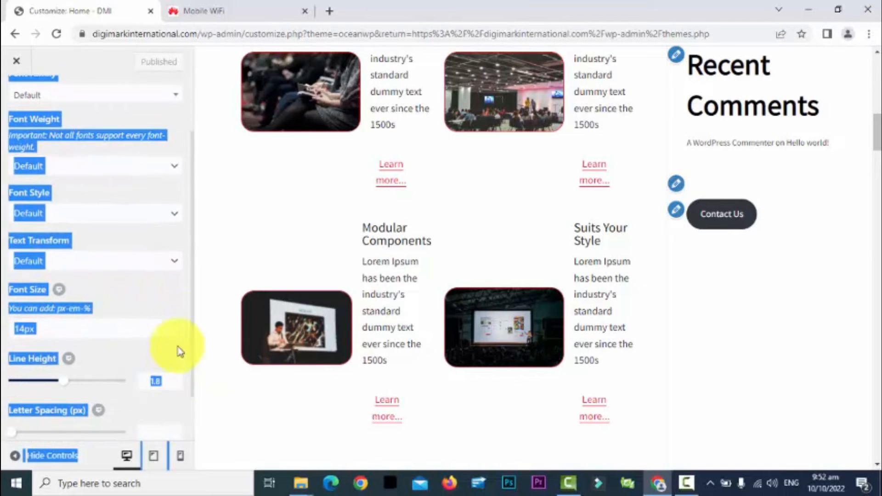
click(188, 309)
scroll(187, 309, down, 1)
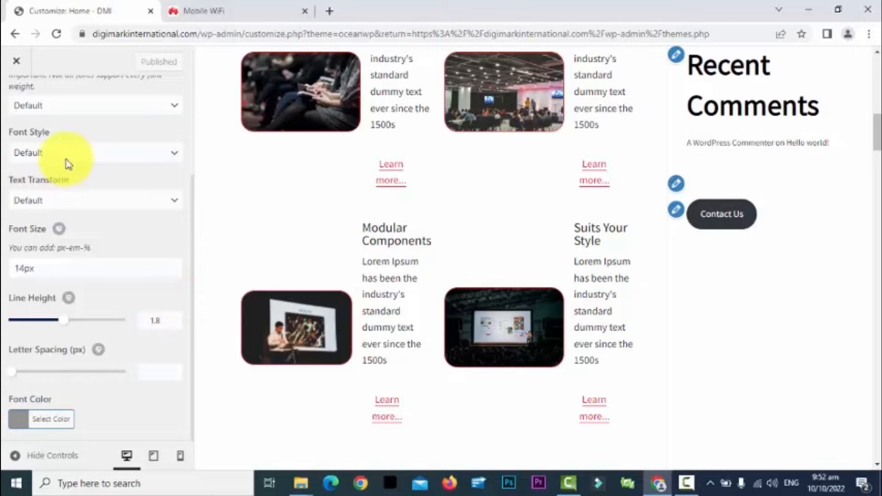
scroll(148, 276, up, 3)
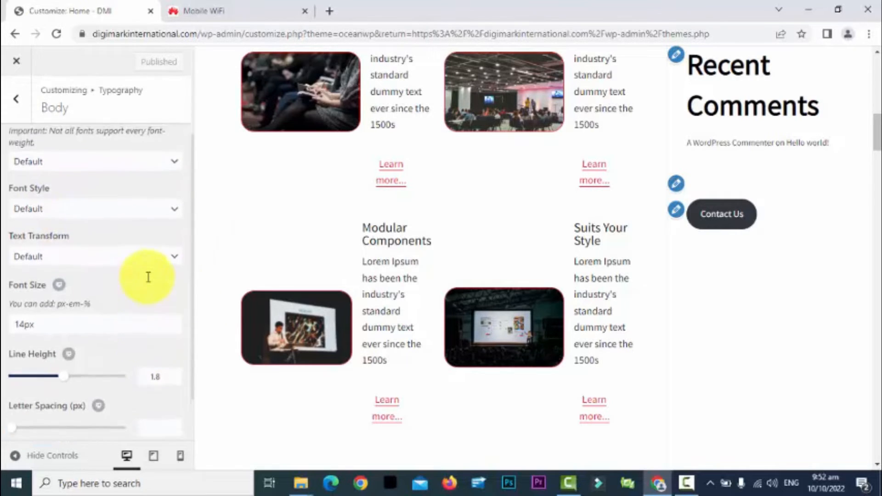
click(15, 98)
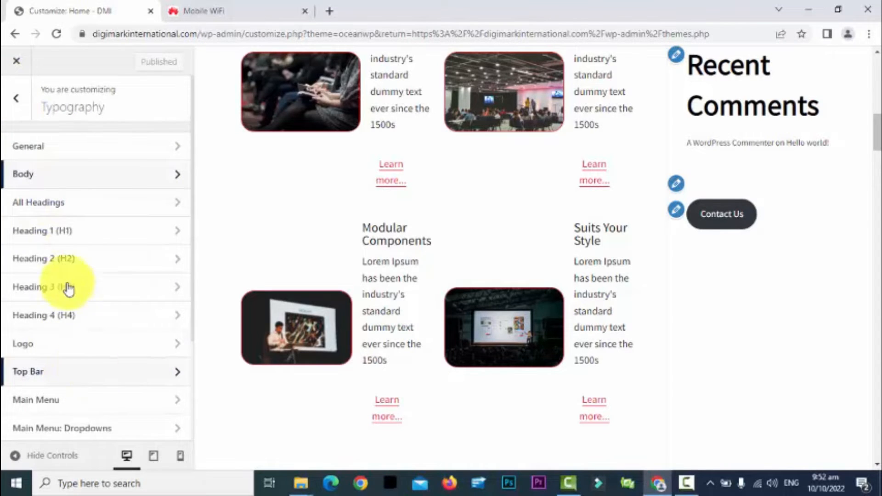
click(16, 96)
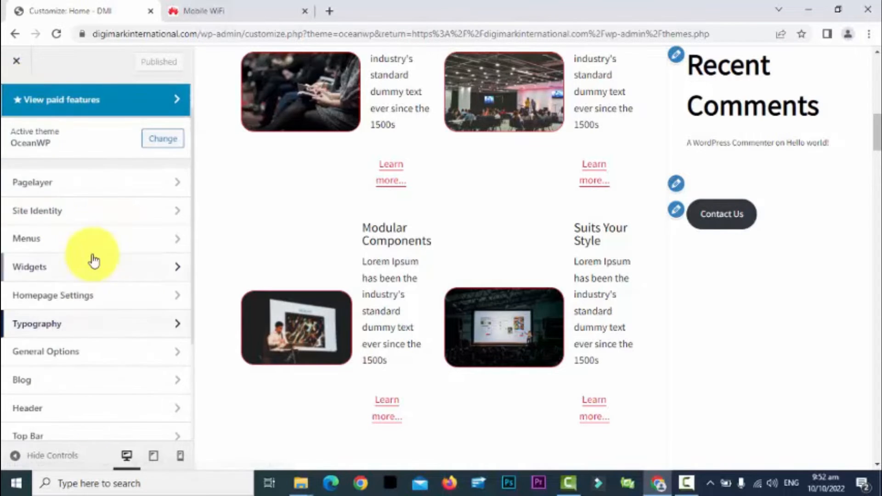
Step: Change the Pages layout in the General Settings of General Options to the full-width design without a sidebar
click(132, 356)
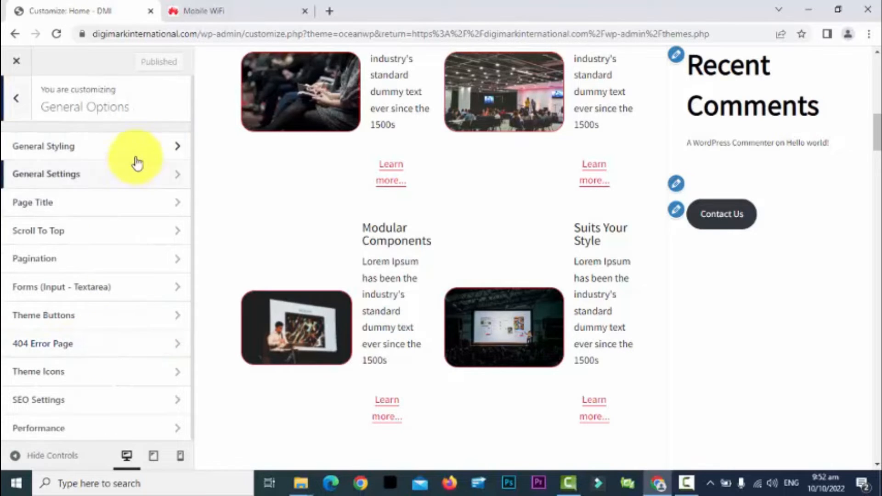
click(132, 184)
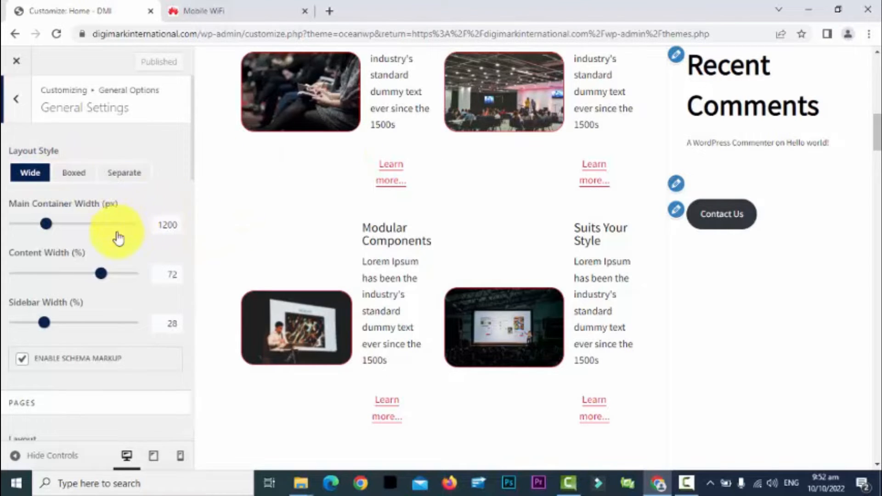
scroll(119, 238, down, 5)
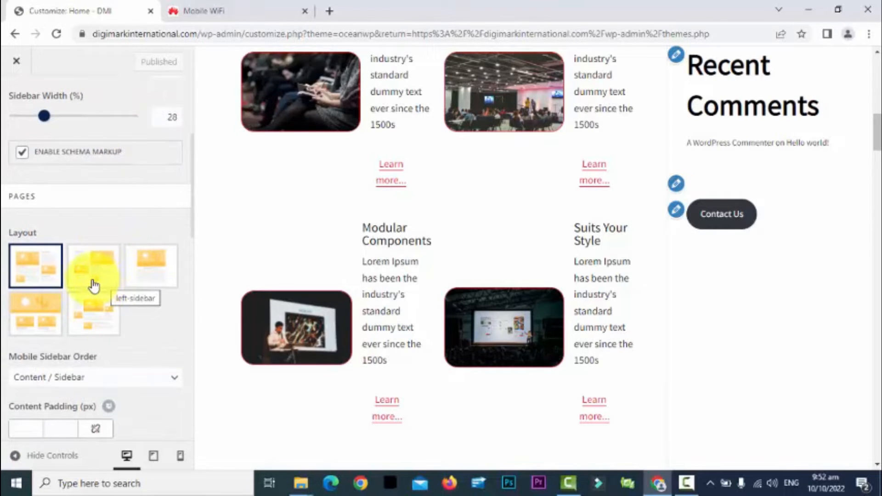
click(40, 316)
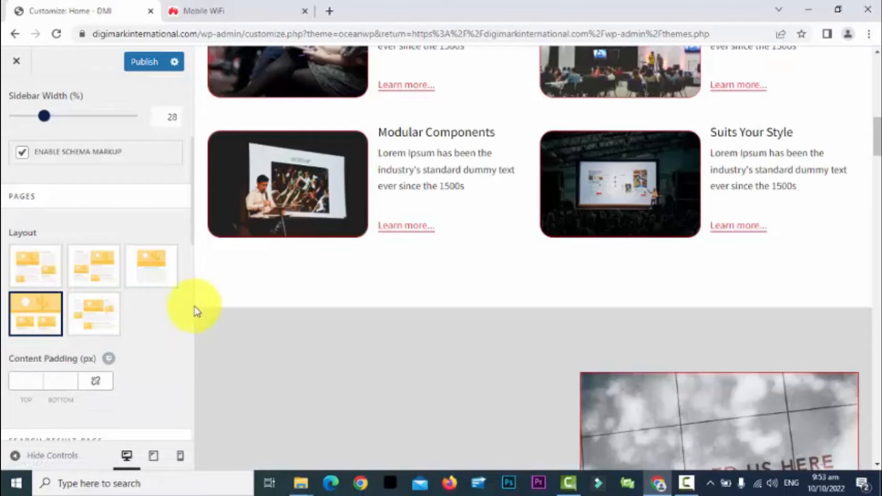
Step: Check the new page layout in the preview and look through the General Settings down to the search result page options
scroll(867, 142, down, 5)
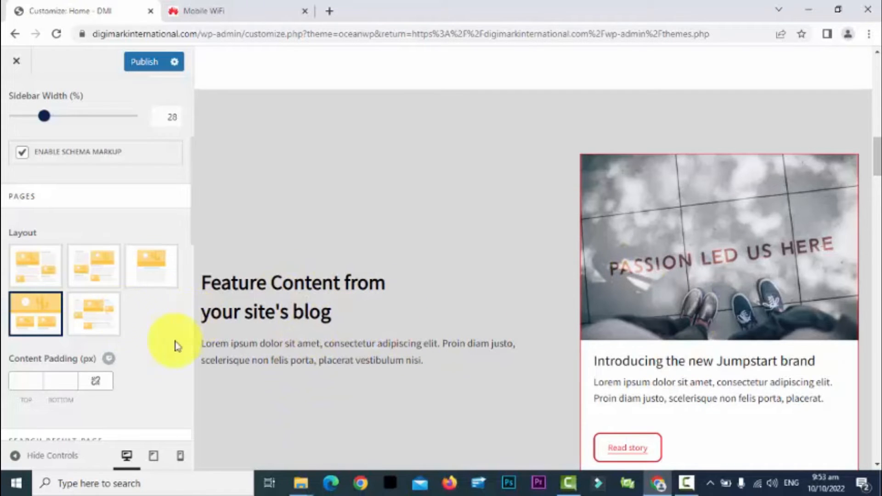
scroll(178, 223, down, 3)
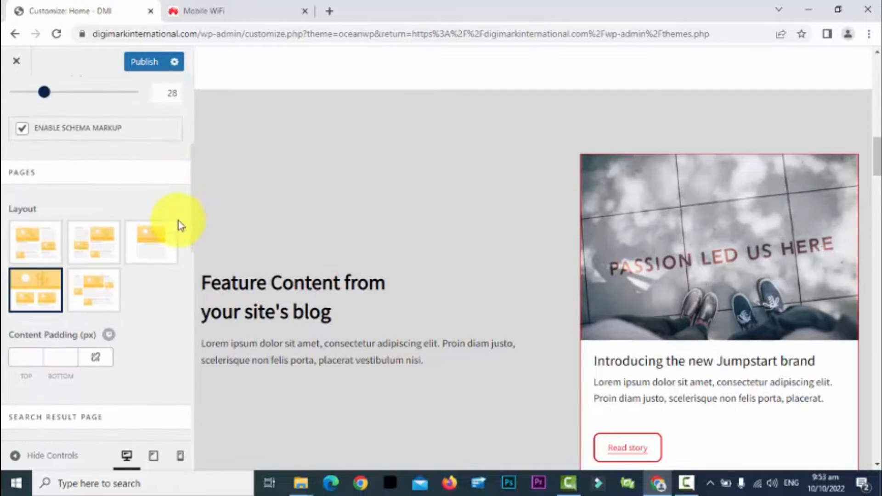
scroll(180, 224, down, 10)
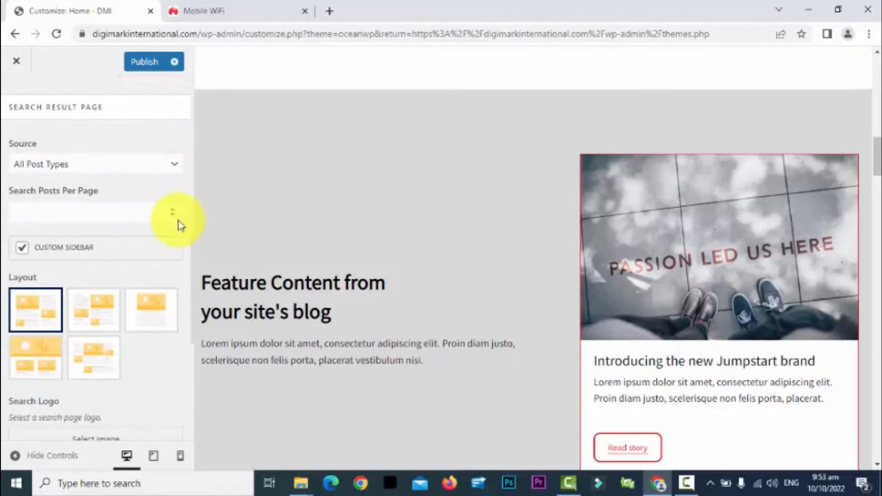
scroll(180, 225, up, 10)
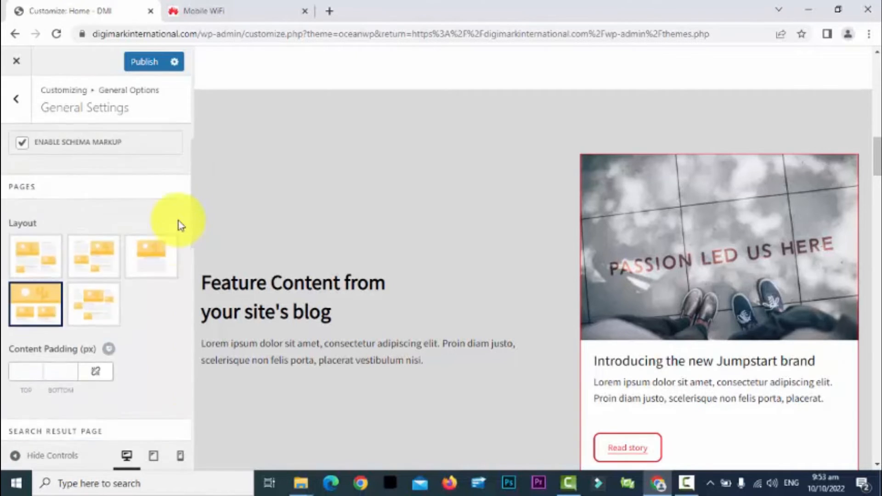
click(16, 99)
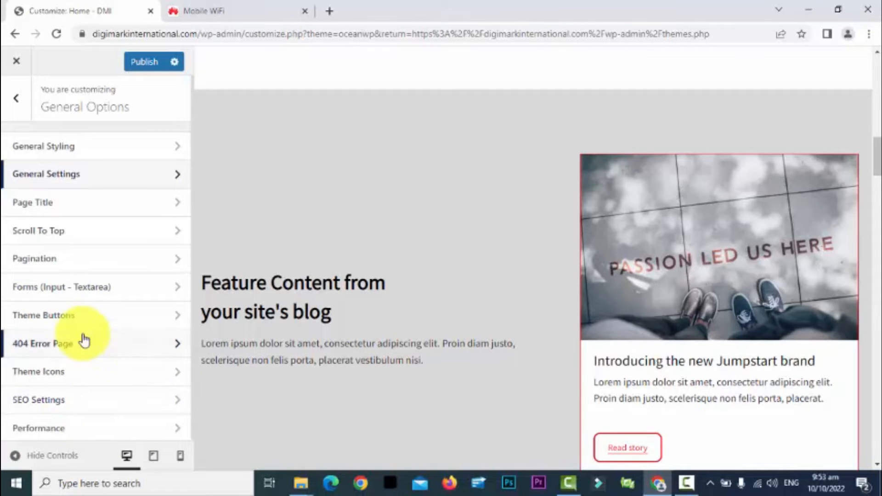
Step: Review the Pagination and Scroll To Top settings within General Options, then return to the main customizer list
click(110, 268)
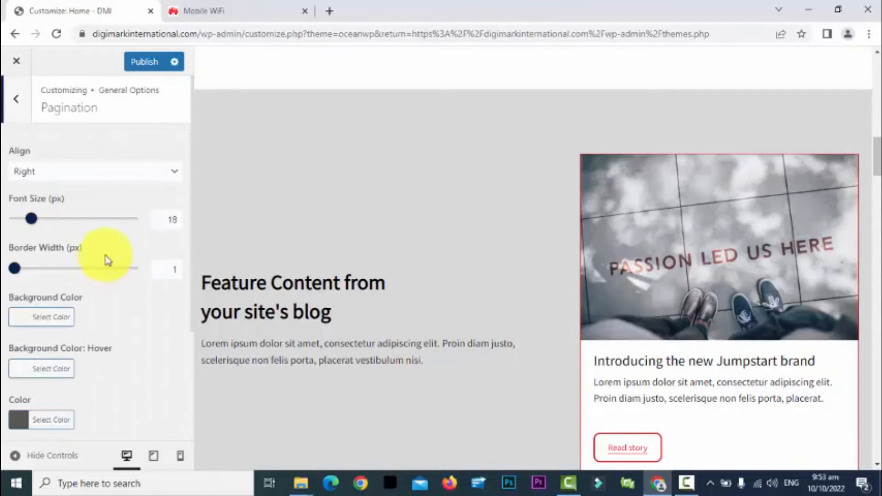
click(16, 104)
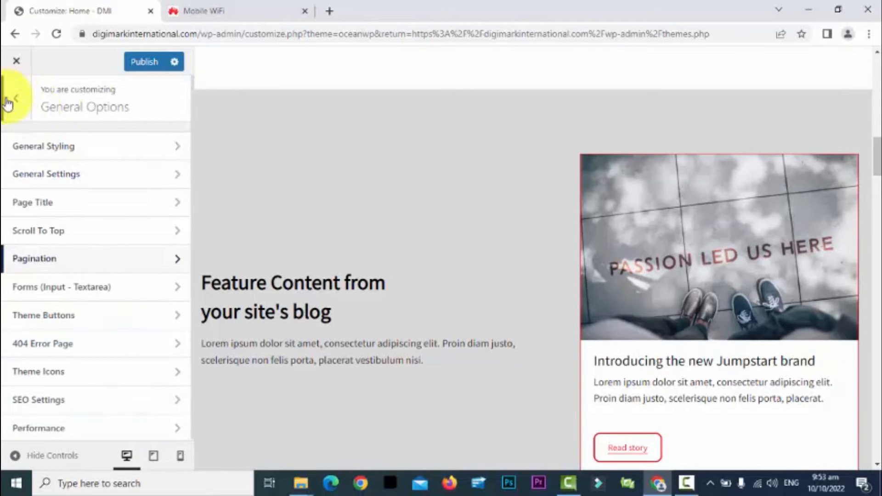
click(107, 230)
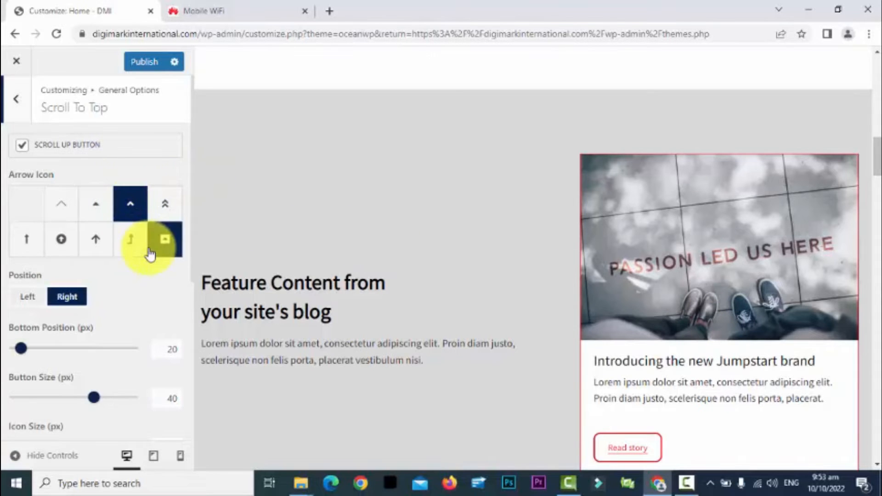
scroll(151, 254, down, 6)
scroll(151, 254, up, 2)
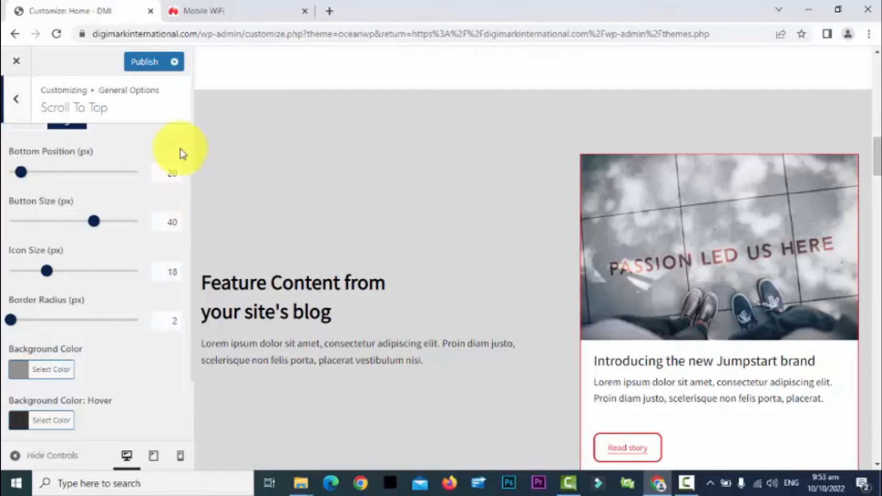
scroll(178, 137, up, 1)
scroll(178, 137, up, 3)
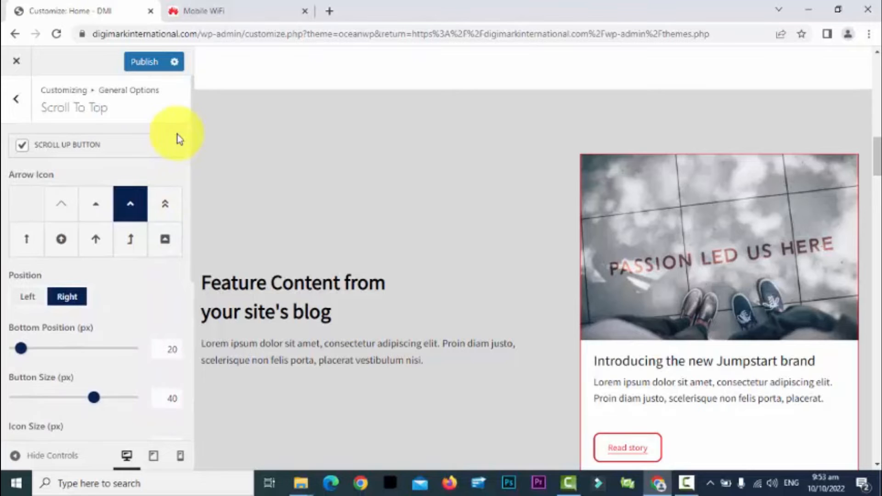
click(15, 100)
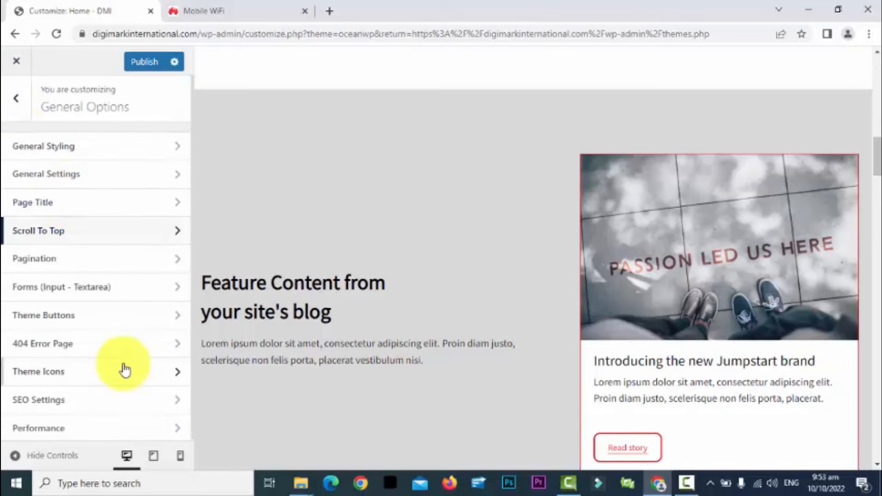
click(12, 99)
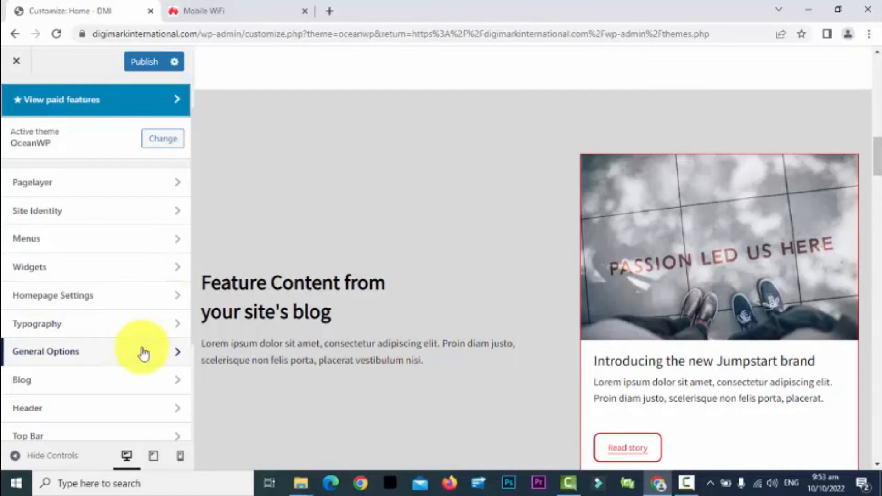
Step: Check which sections the Blog settings offer, and return to the main customizer list
scroll(142, 355, down, 1)
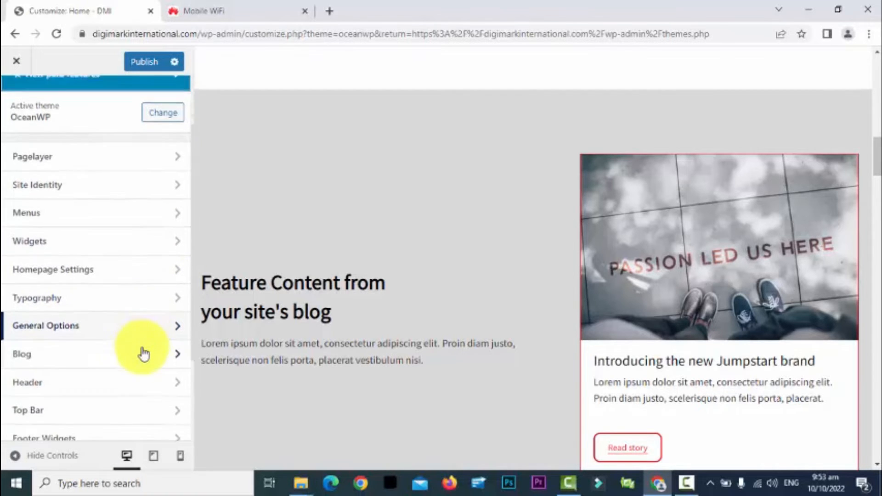
click(163, 330)
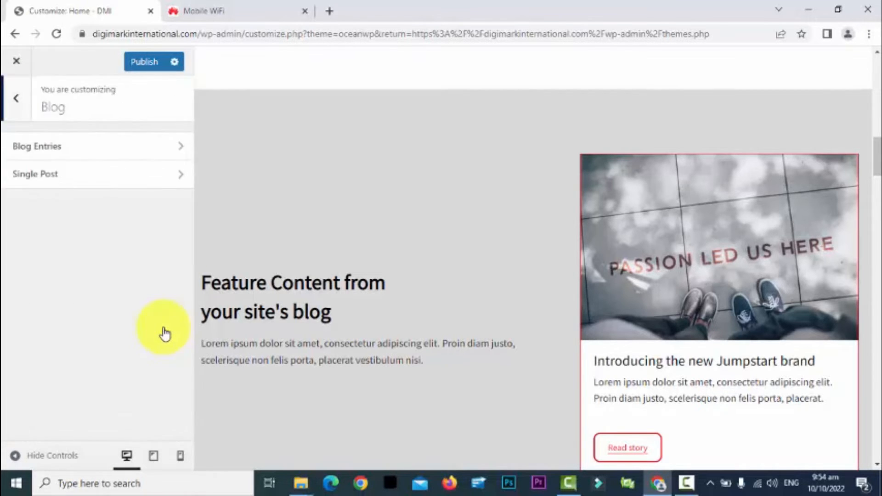
click(16, 99)
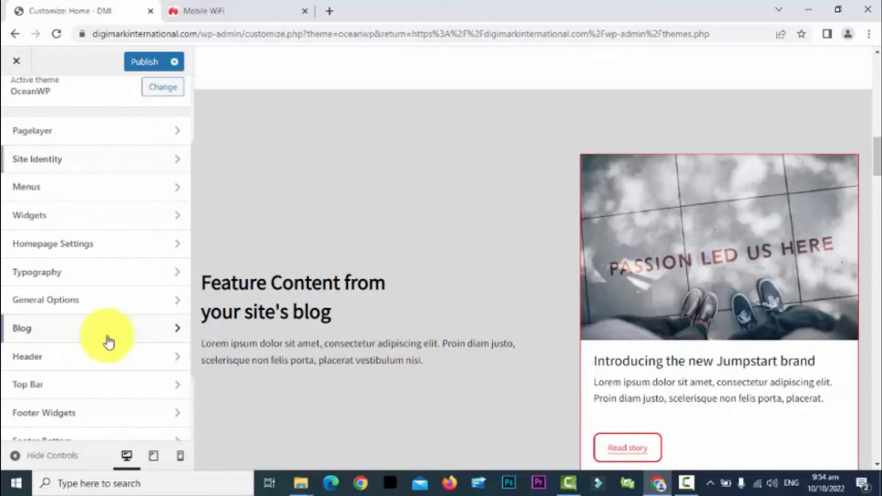
Step: Set the style in the Header's General settings to Top Menu and check the beginning of the page in the preview
click(129, 361)
click(119, 147)
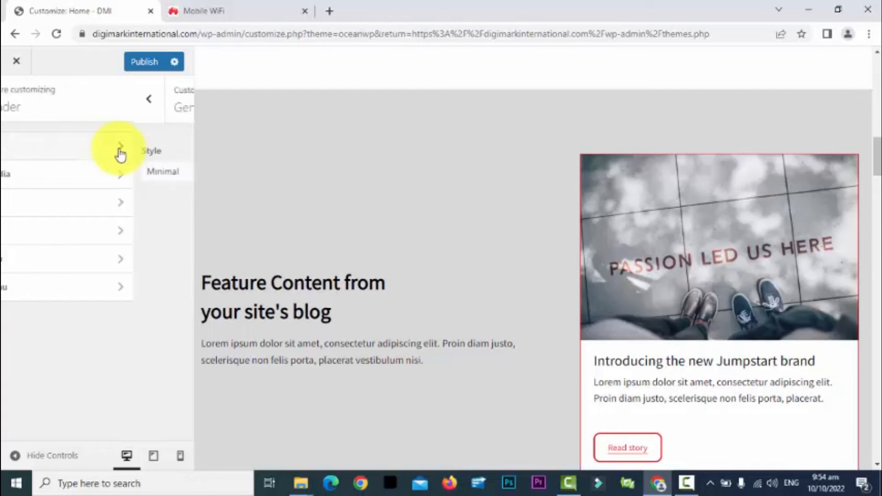
click(127, 174)
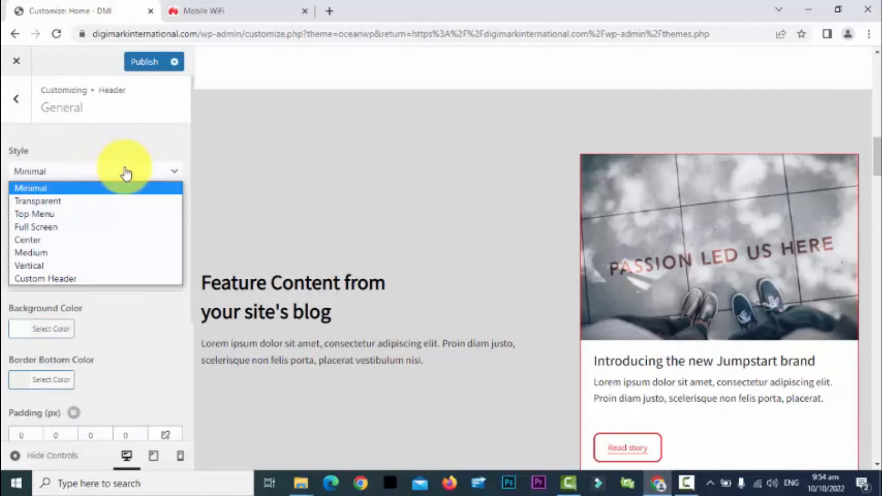
click(127, 173)
click(125, 173)
click(117, 214)
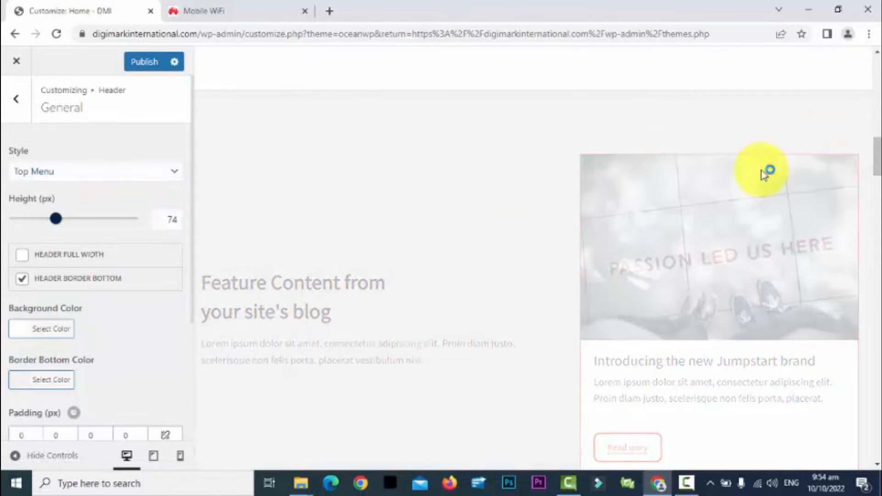
drag(876, 156, 876, 68)
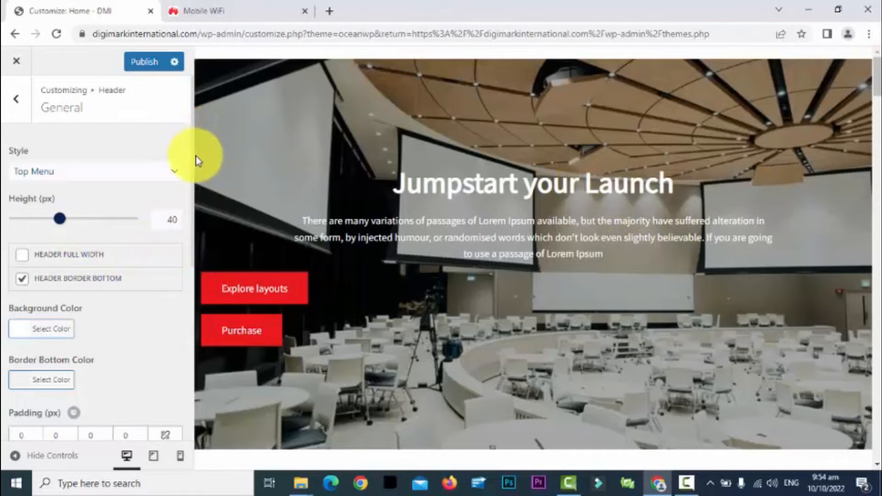
Step: Check the Header Media settings and open the logo selection dialog from the Header's Logo section
click(144, 177)
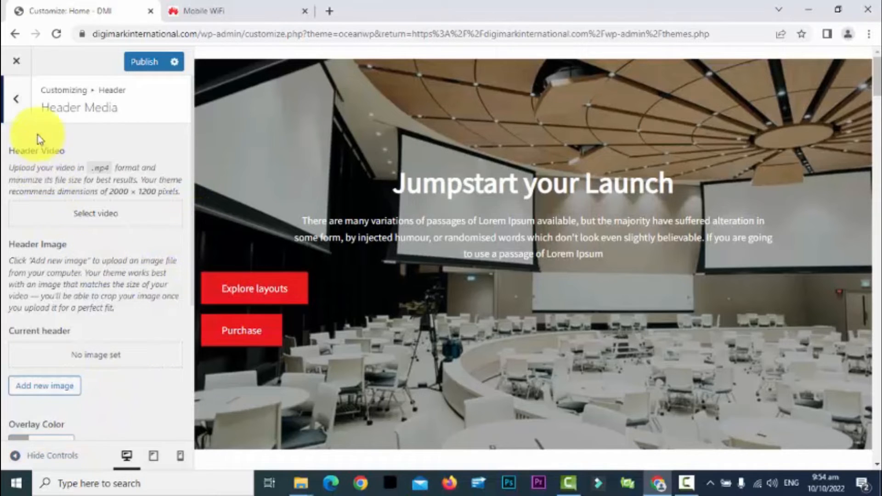
click(21, 115)
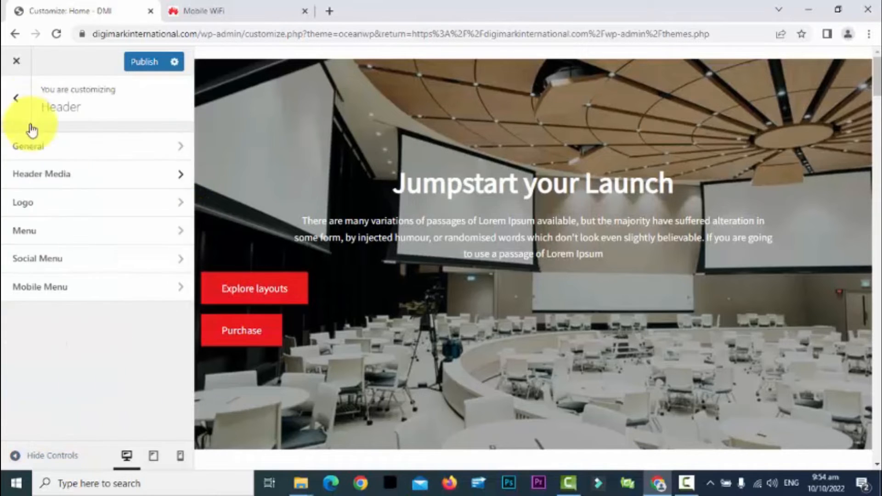
click(103, 208)
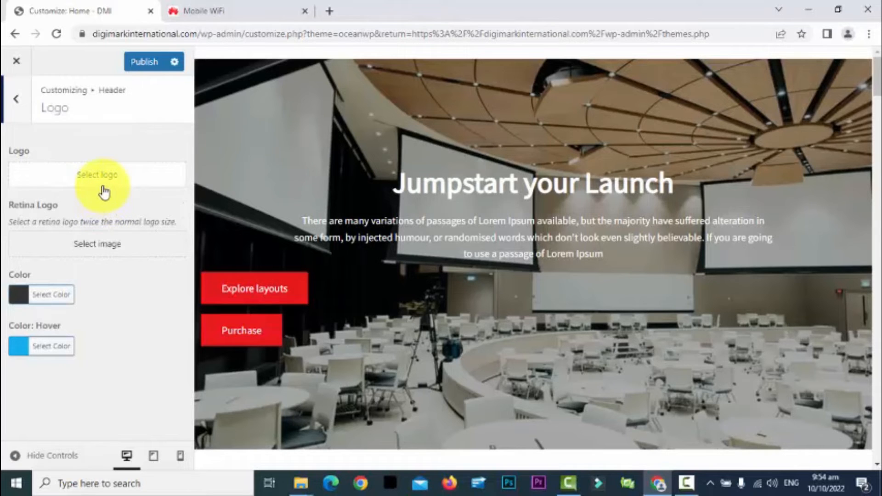
click(102, 187)
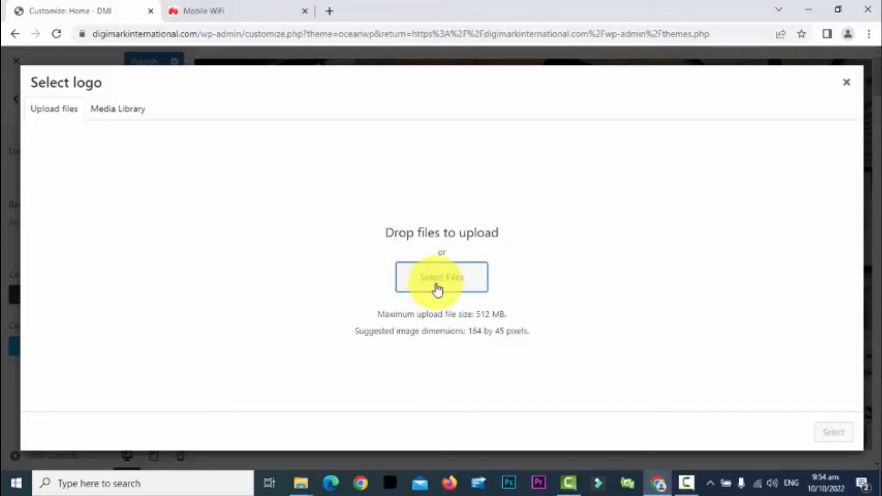
Step: Upload the logo image png-final.png from the DigiMark International Data folder on Local Disk (G:)
click(437, 288)
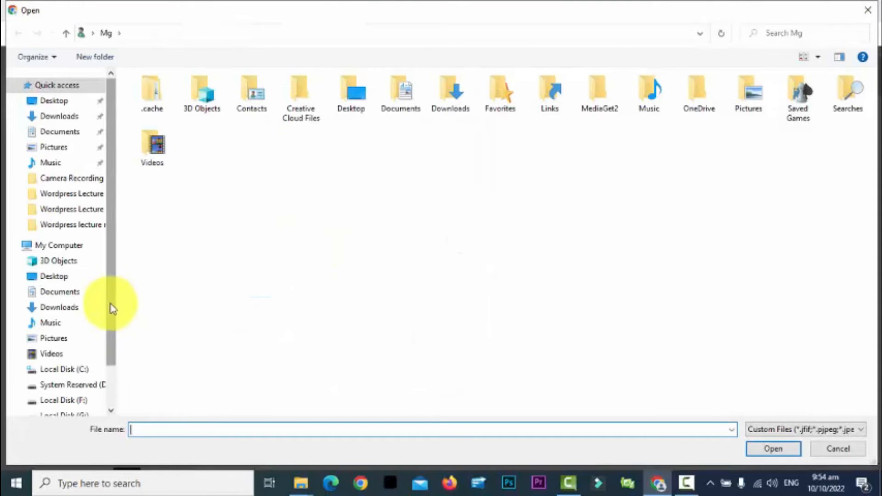
scroll(110, 321, down, 1)
click(69, 374)
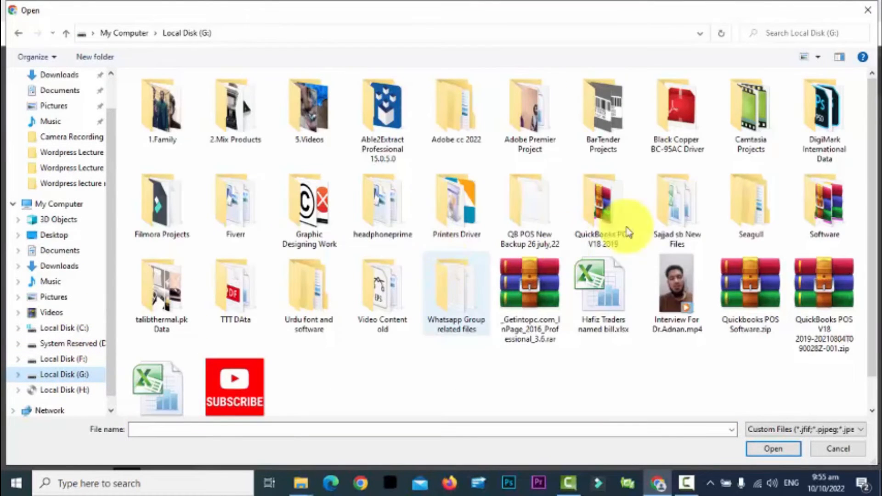
click(661, 133)
key(d)
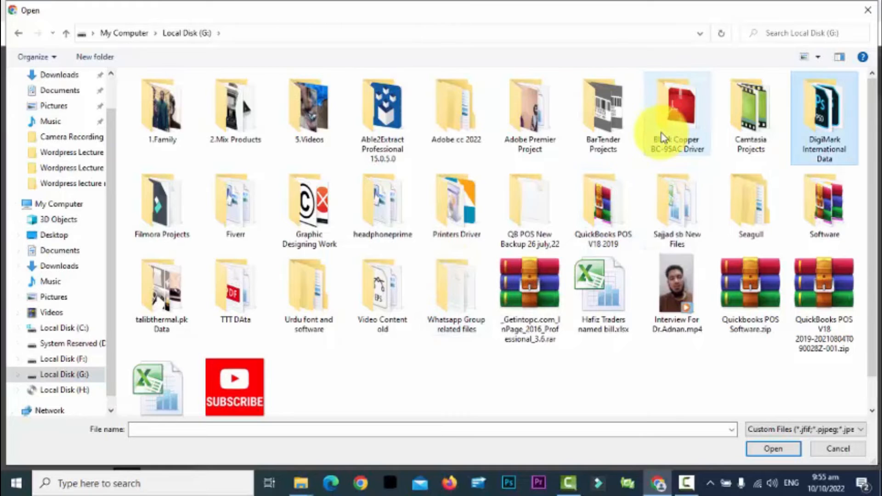
key(Return)
key(Right)
key(Right)
key(Right)
key(Right)
key(Right)
key(Right)
key(Right)
key(Return)
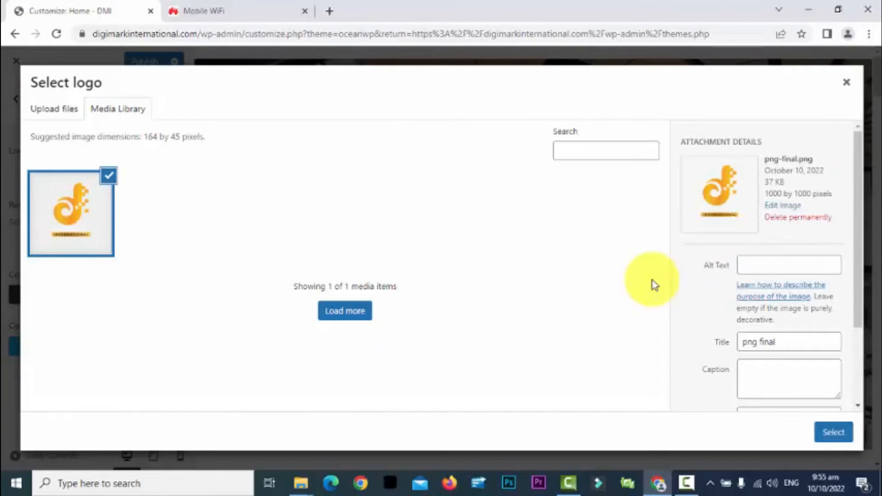
Step: Use the uploaded image as the logo, cropped closely around the orange emblem and the INTERNATIONAL text
click(844, 438)
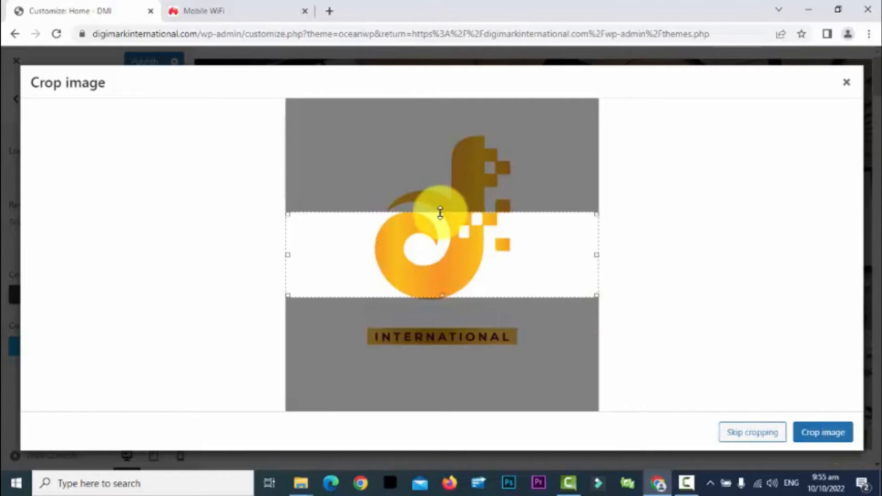
drag(442, 206, 444, 131)
mouse_move(449, 215)
mouse_down()
mouse_move(452, 161)
mouse_move(452, 214)
mouse_up()
drag(442, 298, 441, 307)
drag(288, 220, 367, 233)
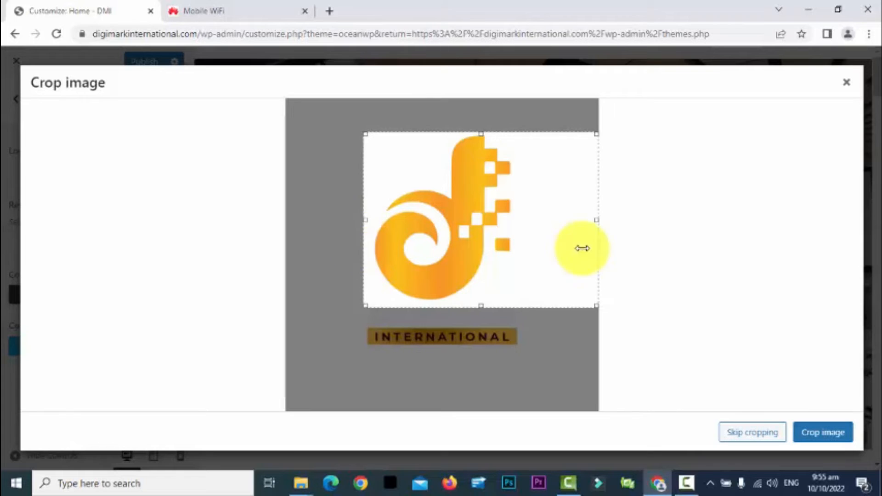
drag(596, 220, 524, 222)
drag(456, 305, 456, 349)
click(808, 433)
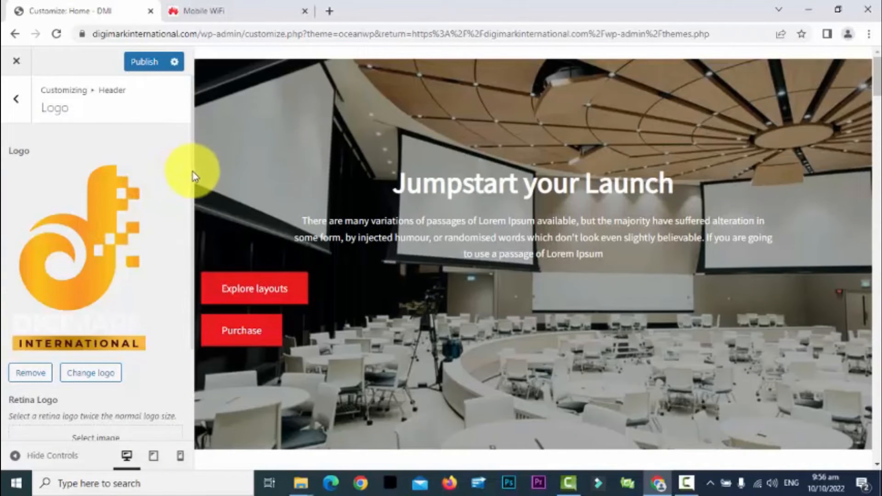
Step: Publish the header changes and look over the remaining Logo settings and Header sections
drag(193, 172, 194, 215)
click(193, 223)
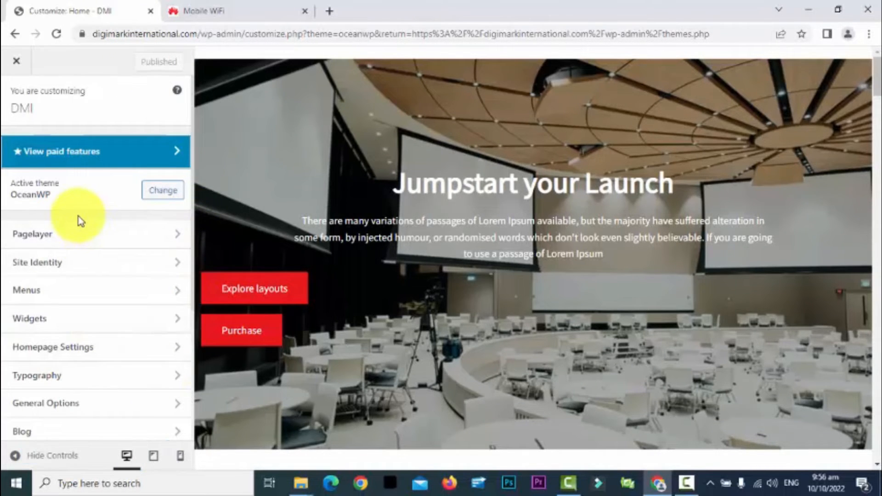
scroll(79, 221, down, 1)
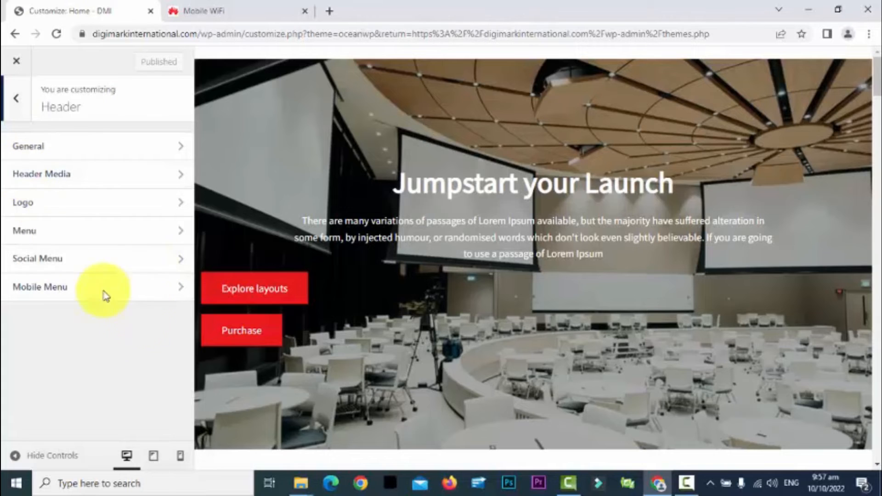
click(15, 98)
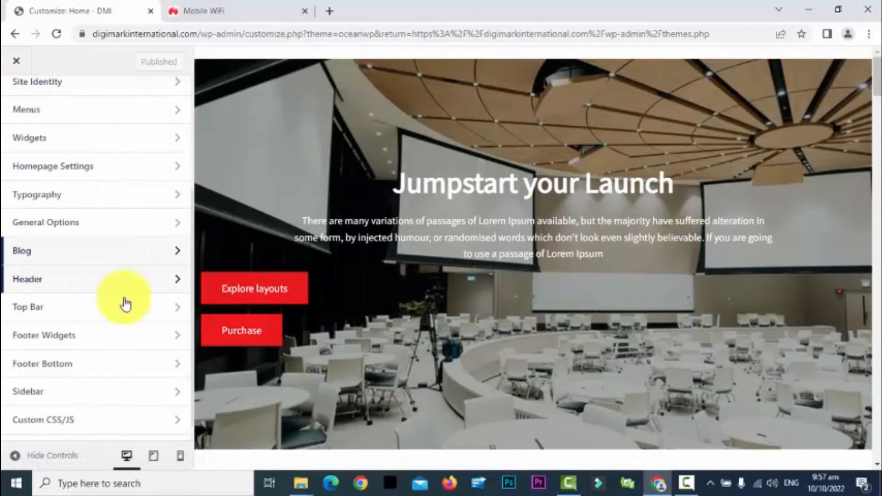
Step: Review the General, Content and Social settings of the Top Bar, and return to the main customizer list
click(134, 310)
click(139, 147)
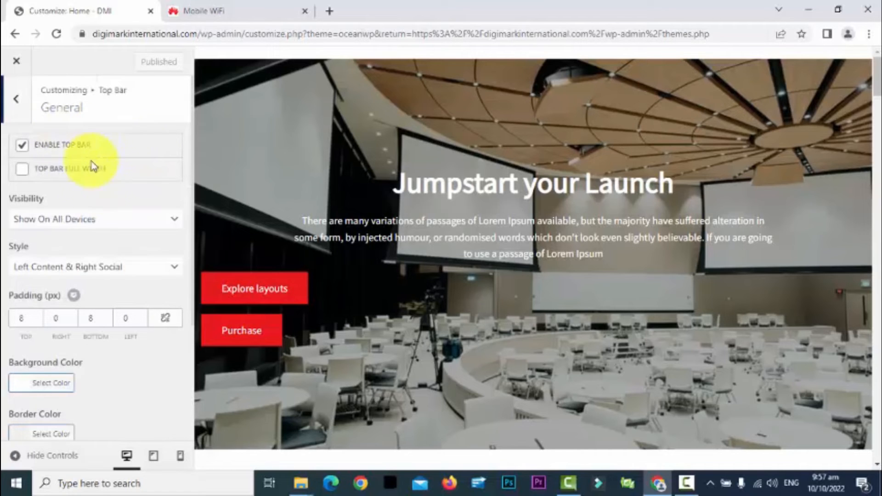
click(6, 112)
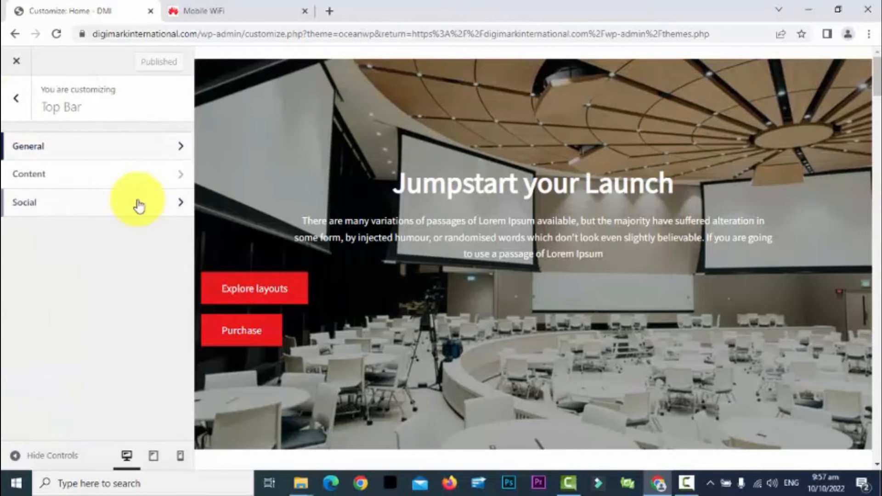
click(122, 181)
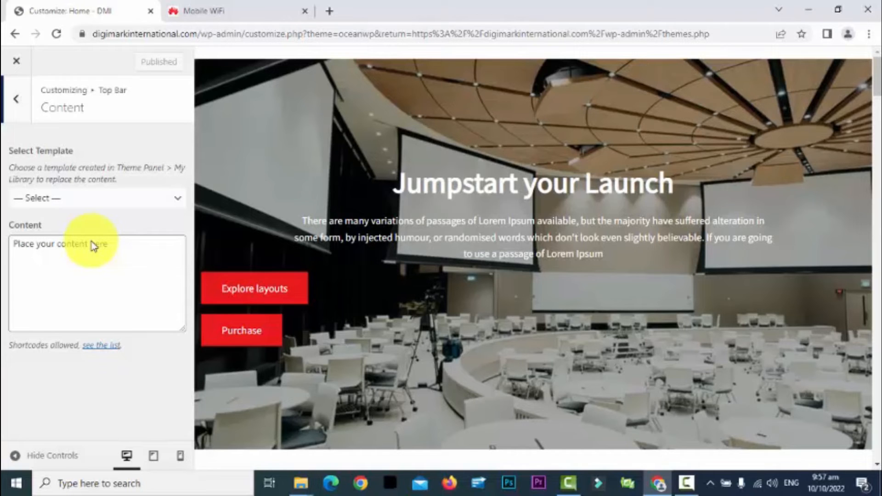
click(16, 101)
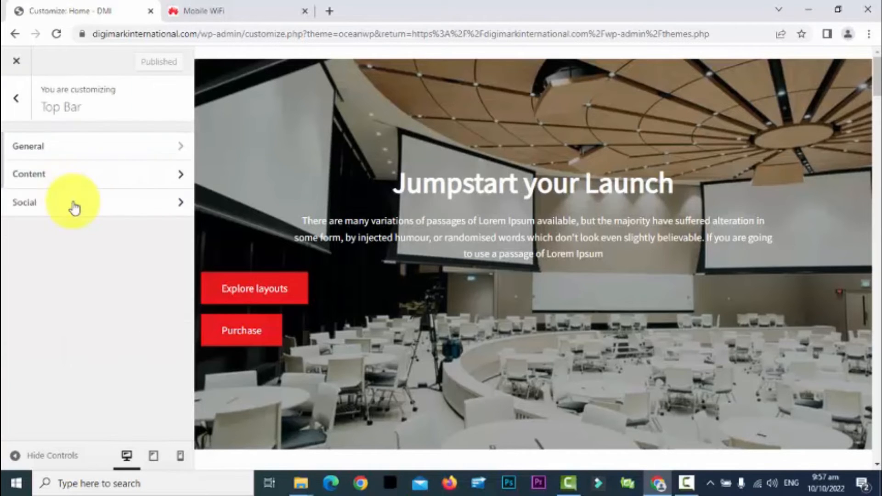
click(74, 208)
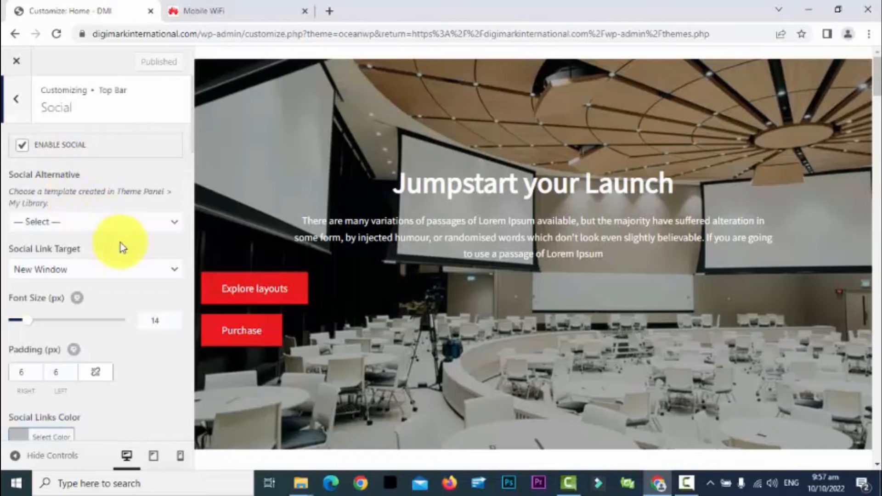
drag(192, 138, 148, 111)
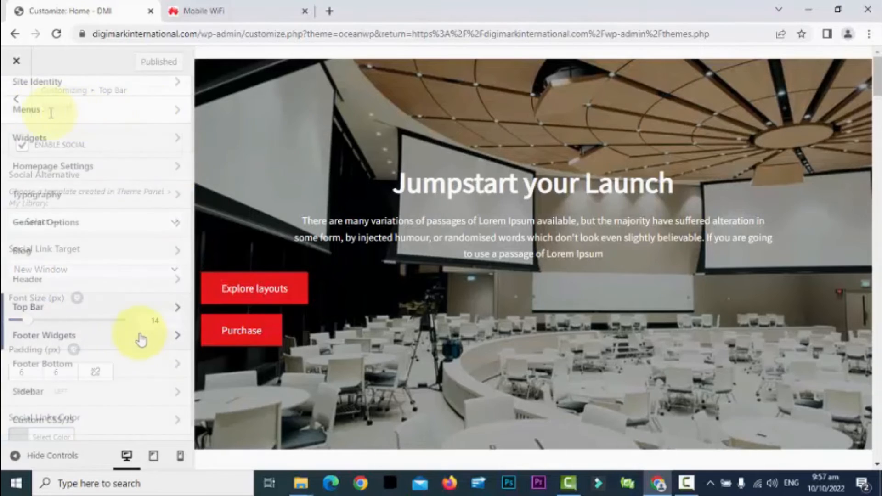
Step: Review the Footer Widgets settings against the footer in the preview, and open the Custom CSS/JS section
click(139, 335)
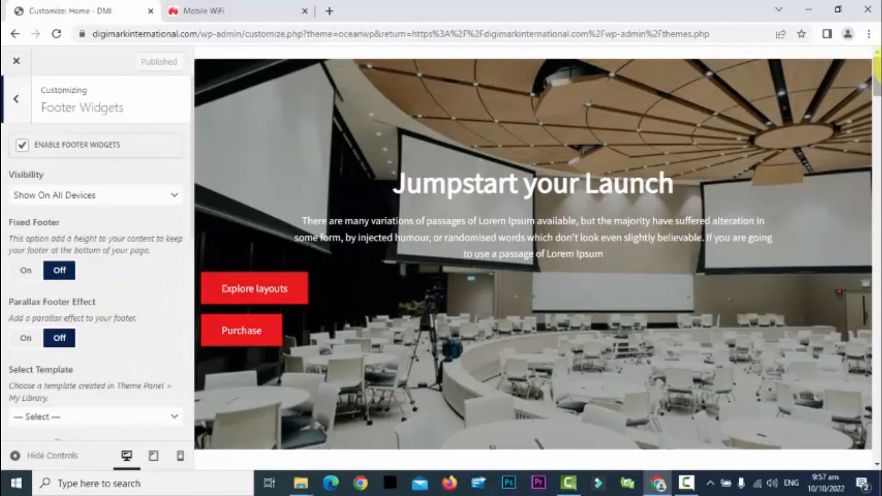
drag(877, 85, 871, 441)
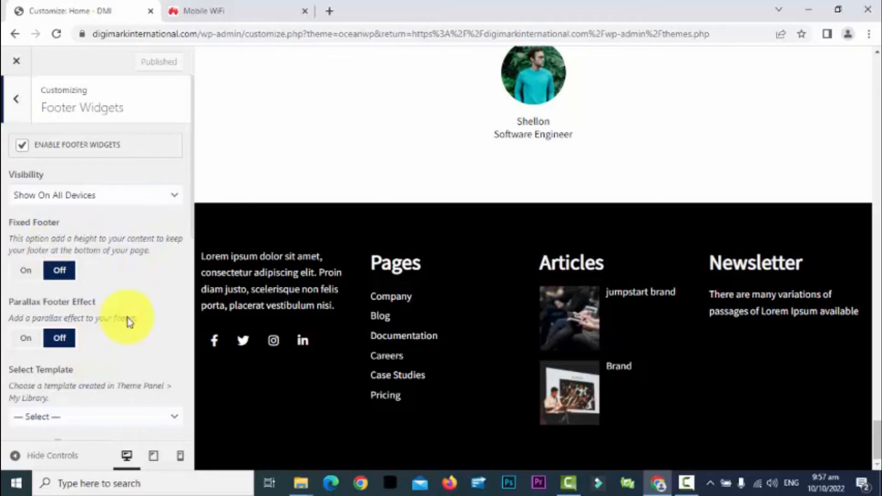
drag(192, 193, 200, 399)
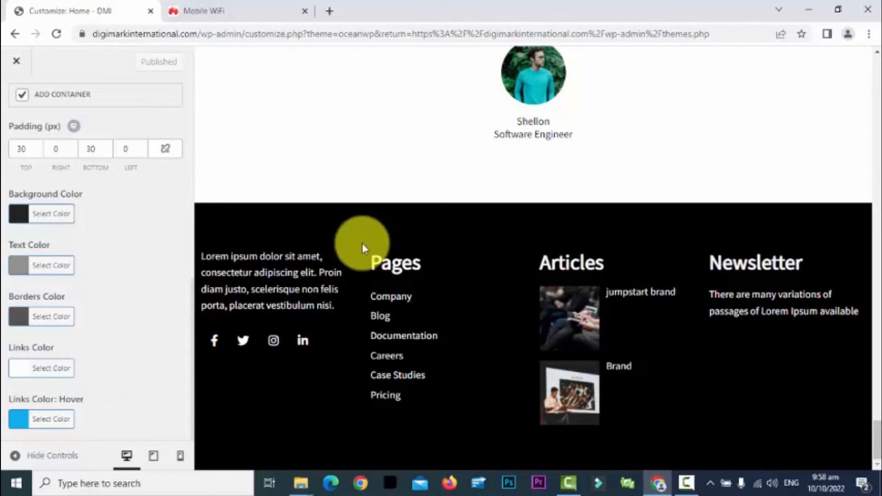
drag(875, 440, 864, 54)
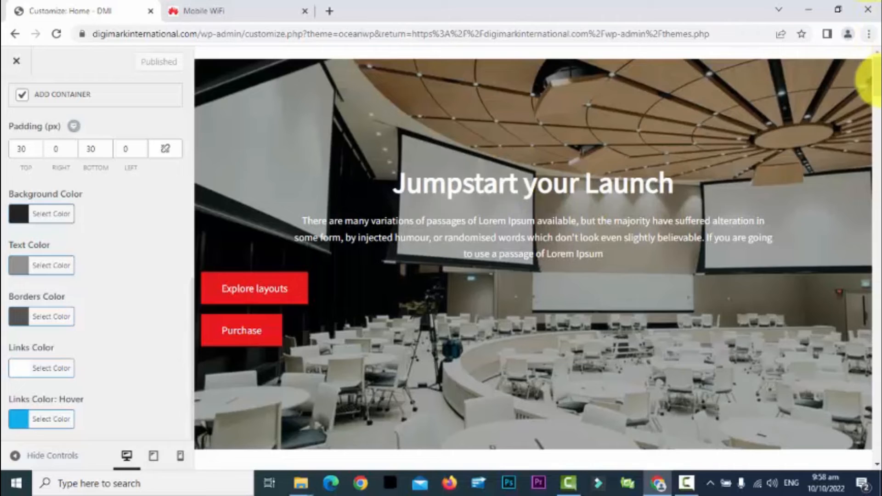
scroll(866, 148, down, 3)
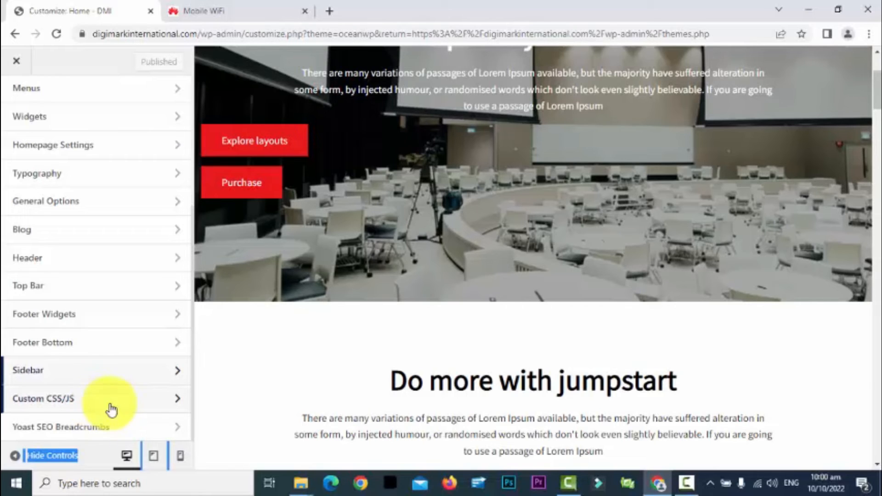
click(144, 401)
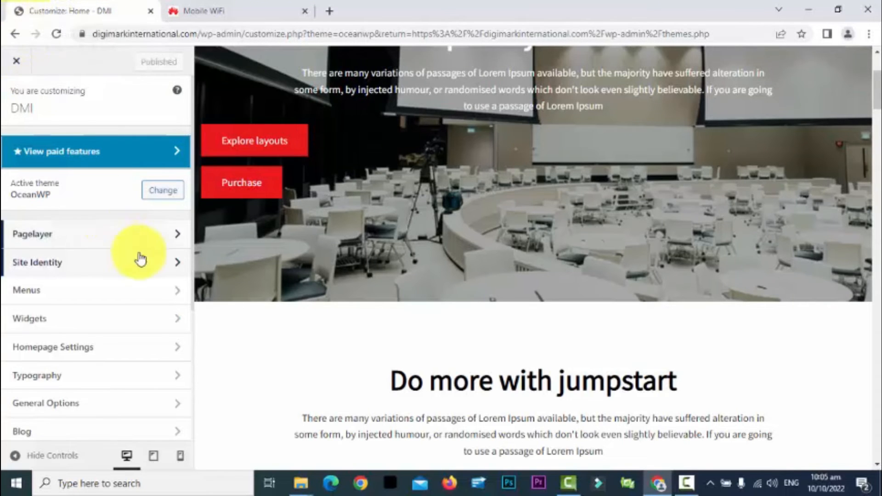
Step: Set the uploaded orange emblem logo as the site icon with the suggested full-image crop, and publish the change
click(154, 263)
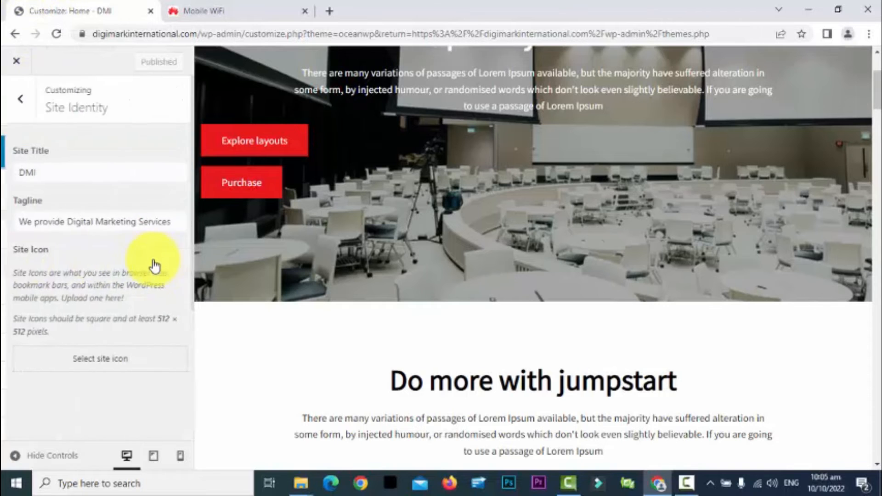
click(96, 366)
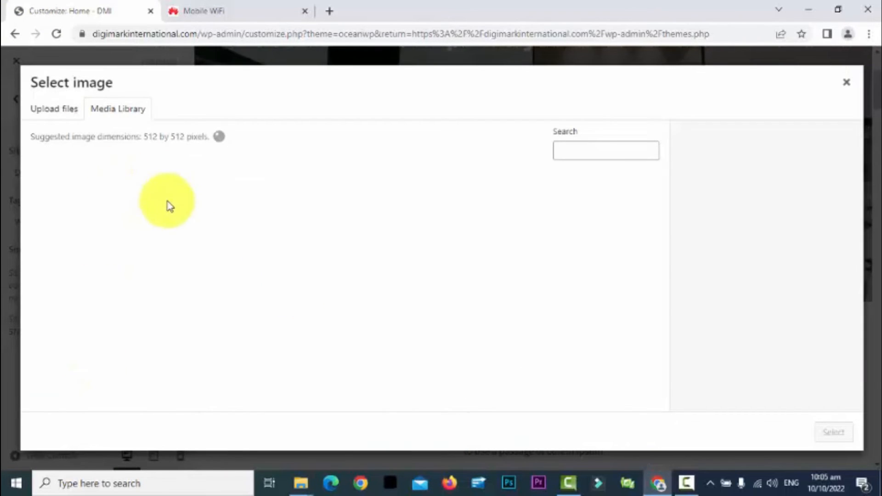
click(171, 232)
click(834, 433)
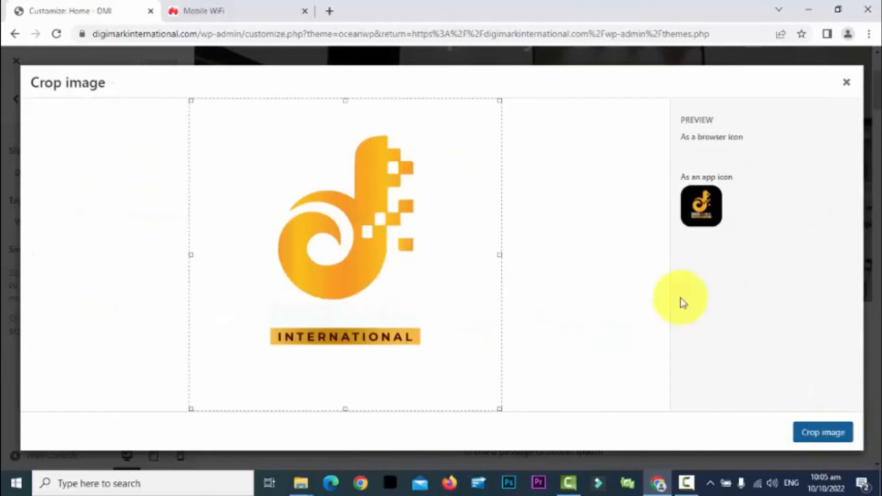
click(814, 432)
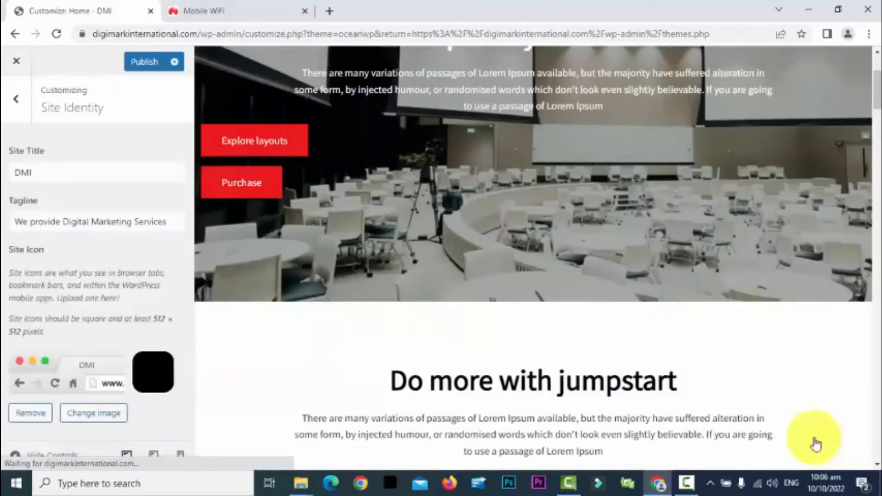
click(148, 62)
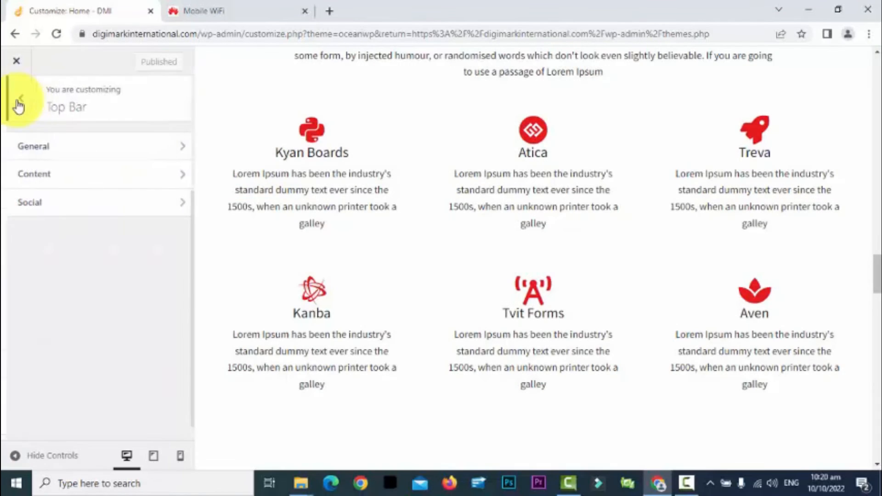
Step: Return from the Top Bar settings to the main customizer list and open a new browser tab
click(16, 104)
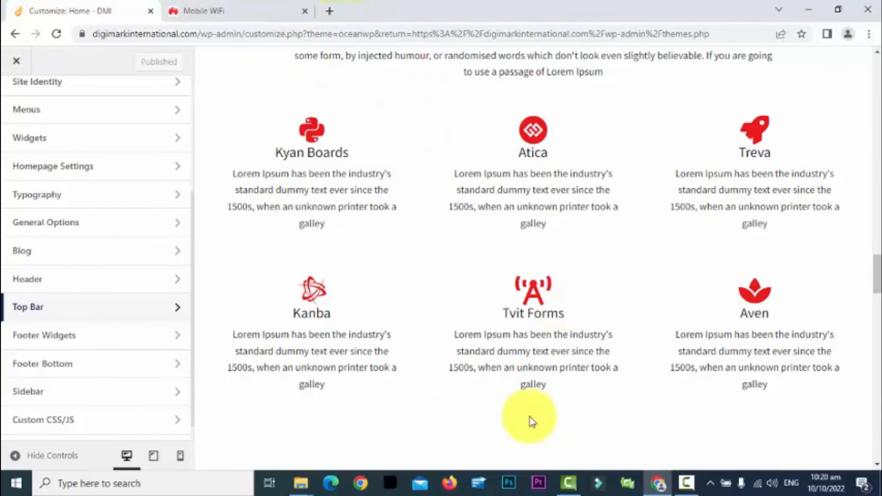
click(331, 13)
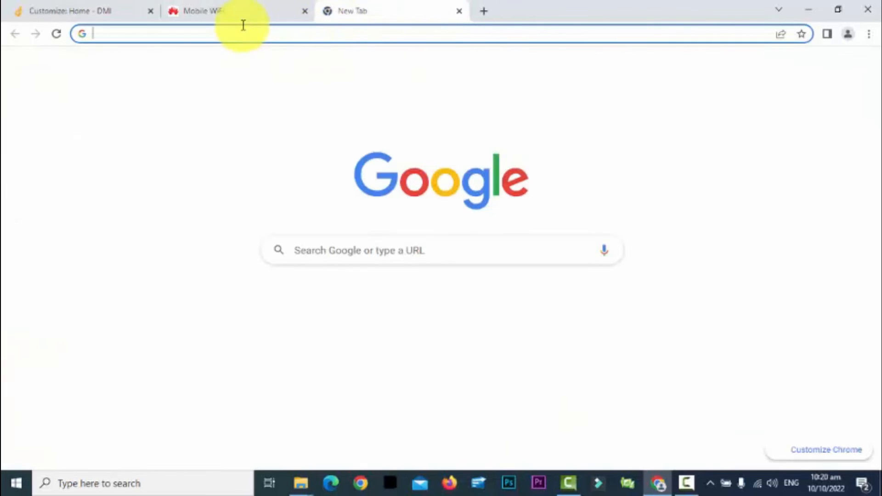
text(google)
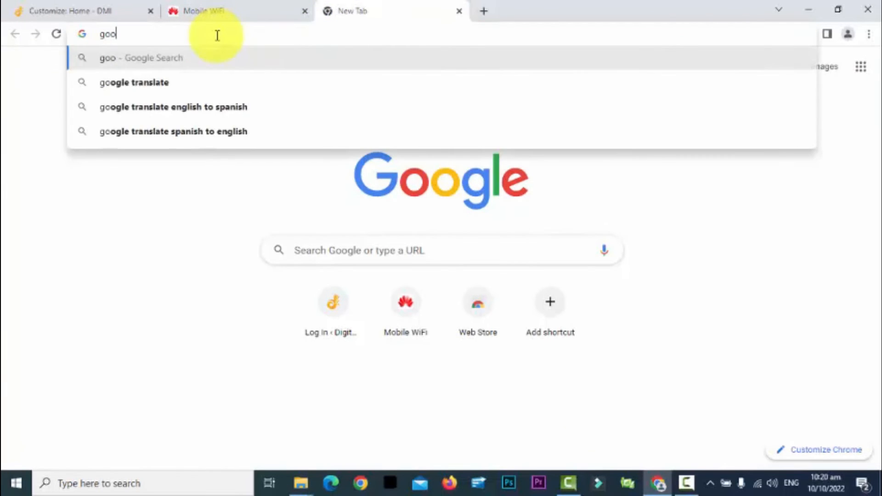
key(BackSpace)
key(BackSpace)
key(BackSpace)
key(BackSpace)
key(BackSpace)
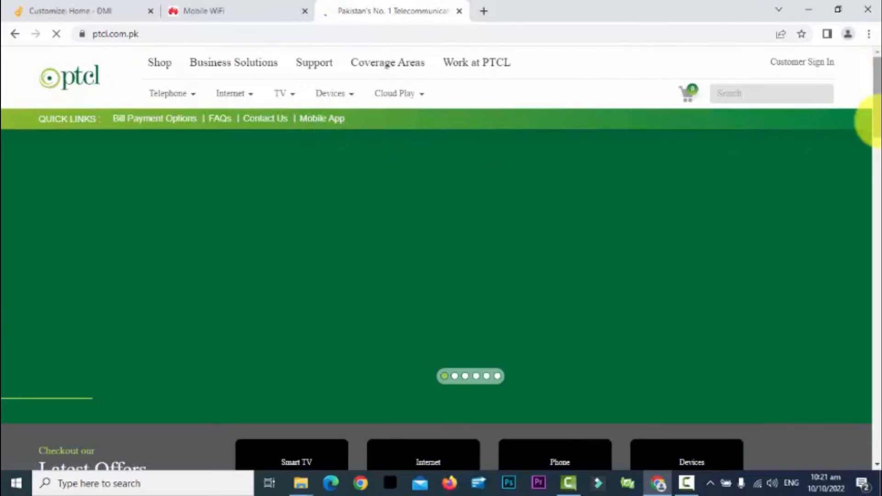
Step: Copy the copyright notice at the foot of the ptcl.com.pk homepage, from "Copyright © 2021 PTCL" to "media providers"
drag(872, 122, 876, 464)
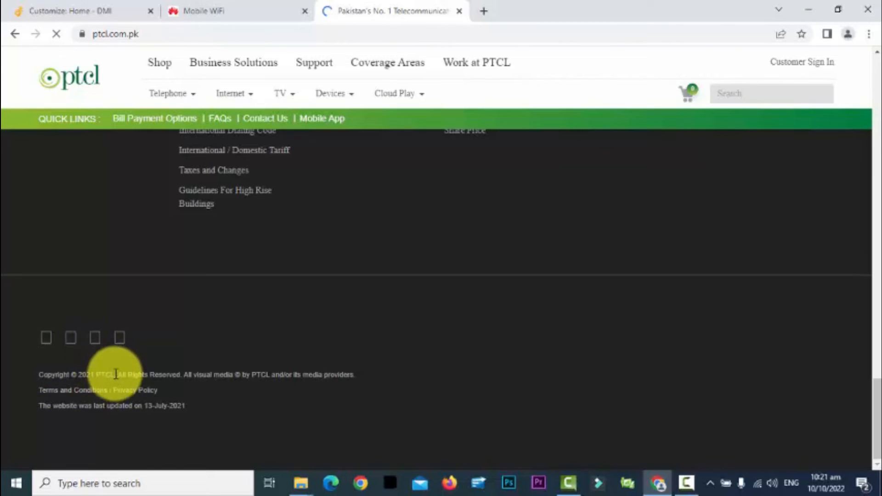
drag(116, 375, 39, 376)
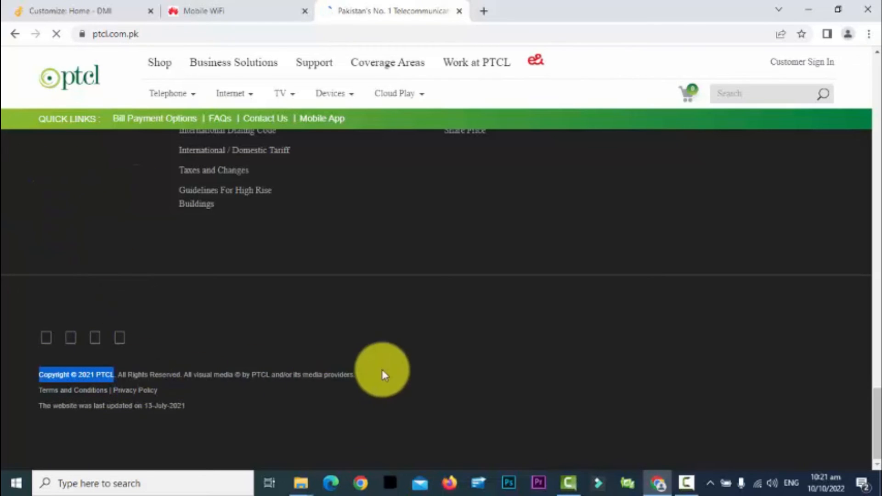
Step: Replace the Footer Bottom copyright text in the customizer with the copied PTCL notice, without leading blank lines or spaces
key(ctrl+1)
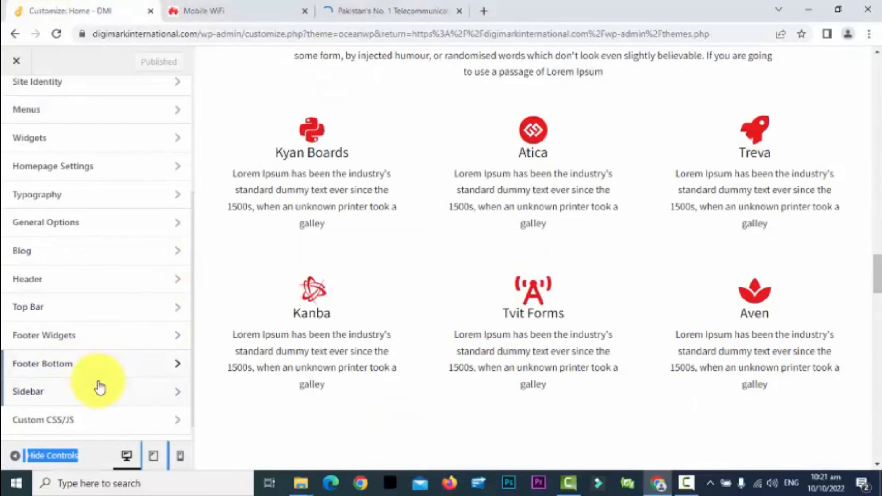
click(126, 366)
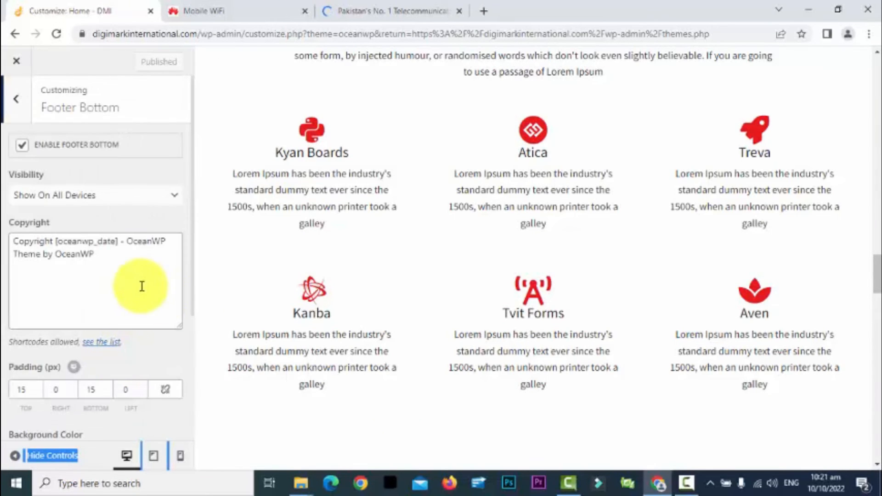
double_click(105, 259)
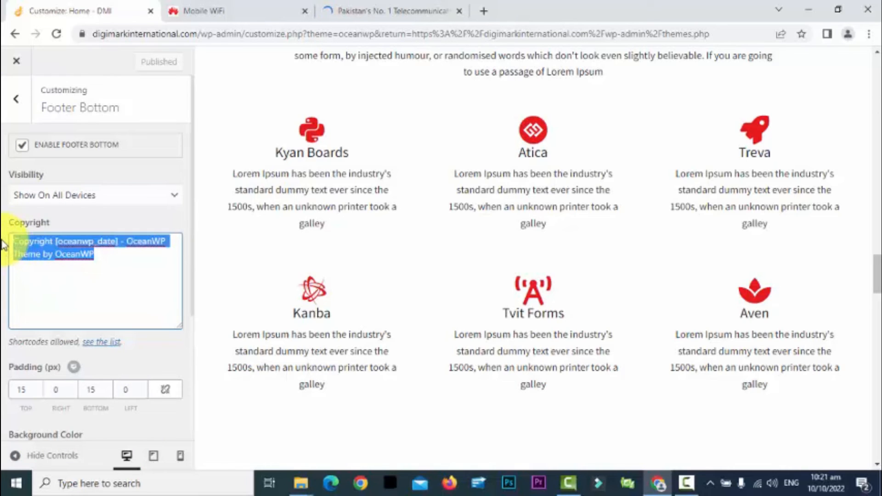
text(Copyright © 2021 PTCL. All Rights Reserved. All visual media © by PTCL and/or its media providers)
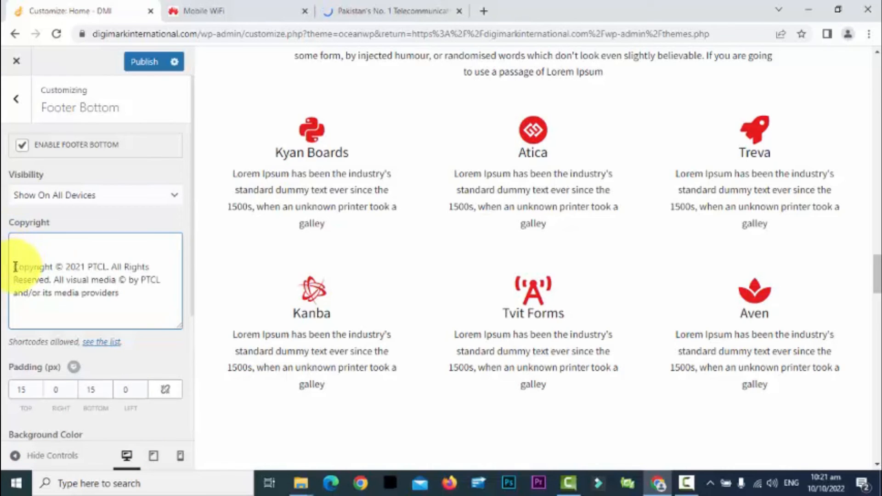
key(BackSpace)
key(BackSpace)
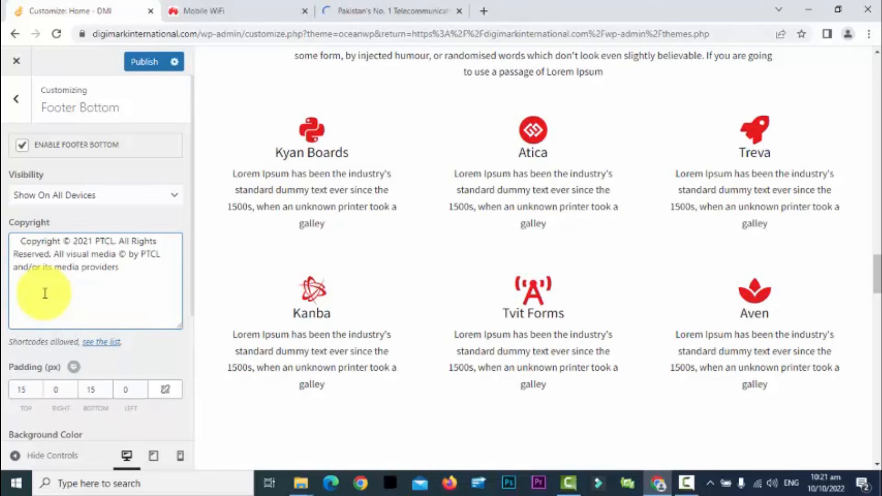
key(BackSpace)
key(BackSpace)
key(BackSpace)
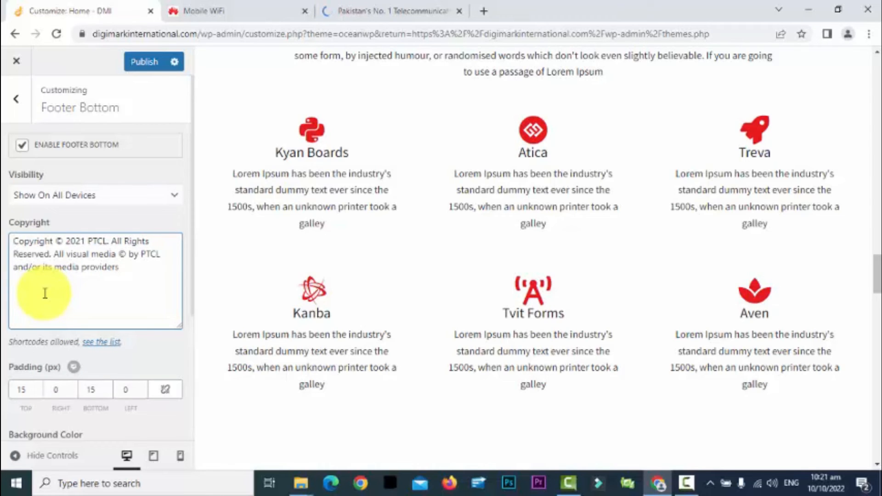
Step: Replace the company name after "Copyright © 2021" in the copyright text with DMI
key(Right)
key(Right)
key(Right)
key(Right)
key(Right)
key(Right)
key(Right)
key(Right)
key(Right)
key(Right)
key(Right)
key(Right)
key(Right)
key(Right)
key(Right)
key(Right)
key(Right)
key(Right)
key(Left)
key(shift+Right)
key(shift+Right)
key(shift+Right)
key(shift+Right)
text(DMI)
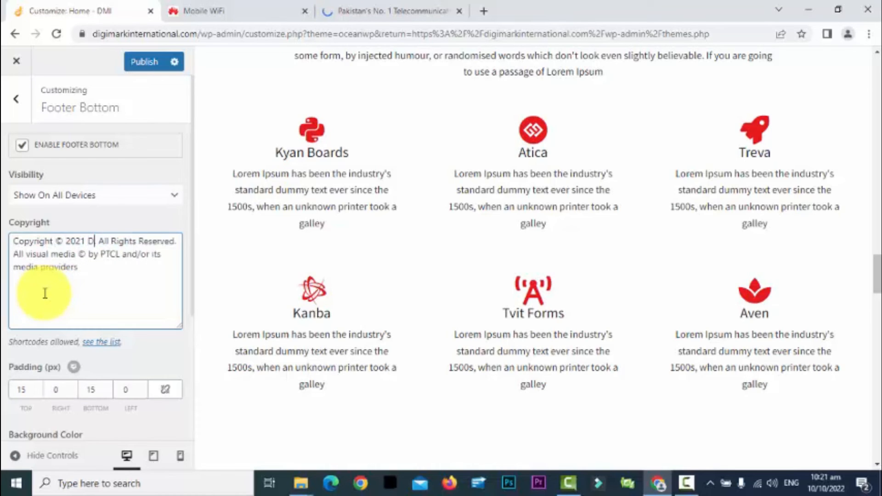
Step: Replace the remaining PTCL after "All visual media © by" in the copyright text with DMI
key(Right)
key(Right)
key(Right)
key(Right)
key(Right)
key(Right)
key(Right)
key(Right)
key(Right)
key(Right)
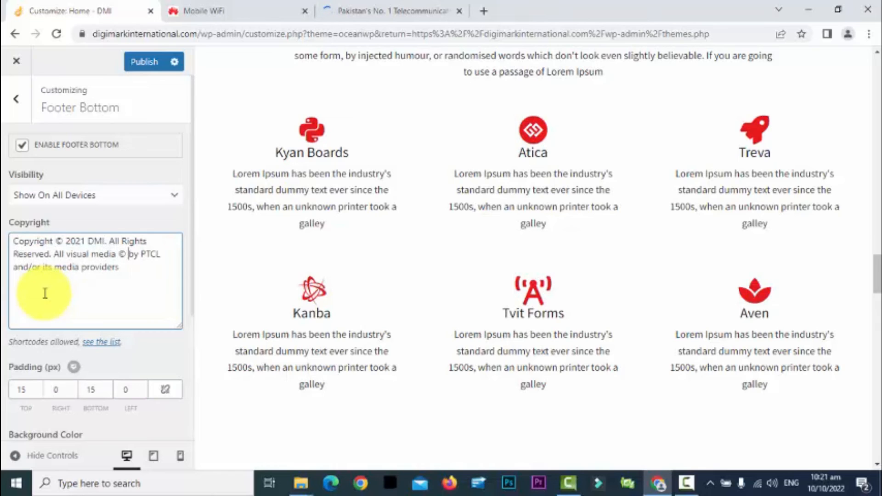
key(ctrl+shift+Right)
key(Left)
key(Left)
key(shift+Right)
key(shift+Right)
key(shift+Right)
key(shift+Right)
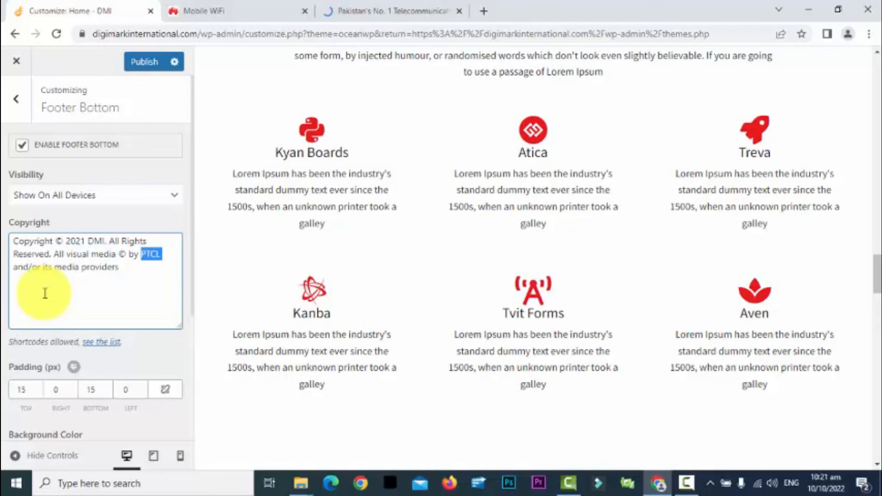
text(DMI)
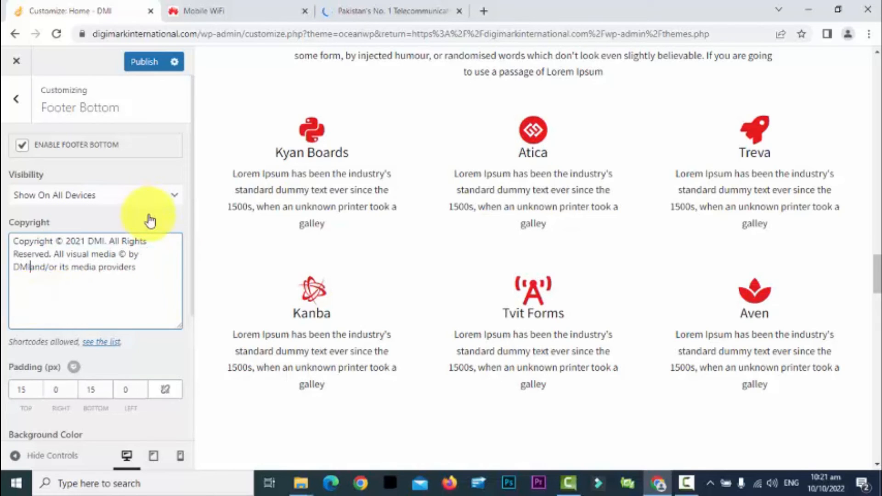
Step: Try to publish the footer copyright change, and leave the customizer, accepting the loss of unsaved changes
click(144, 69)
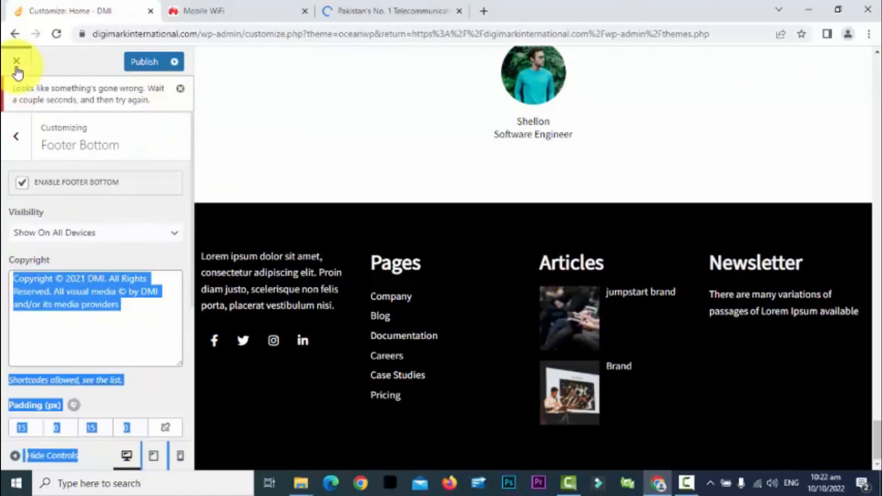
click(17, 60)
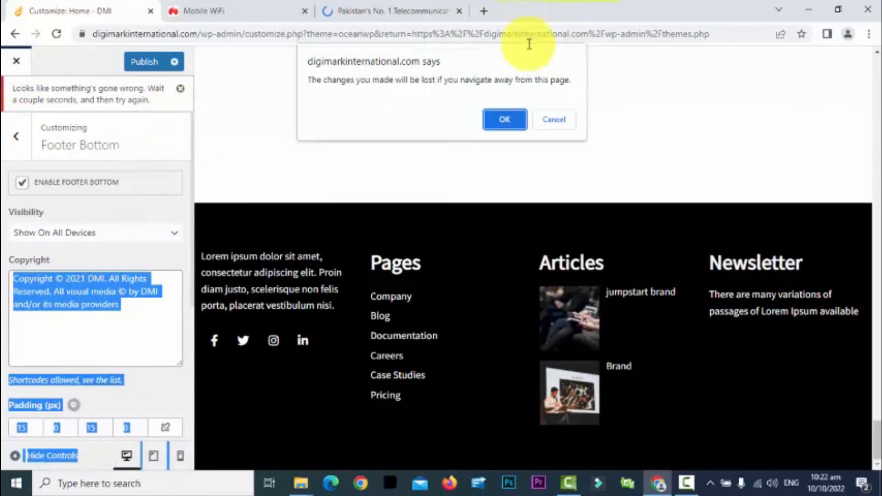
click(505, 119)
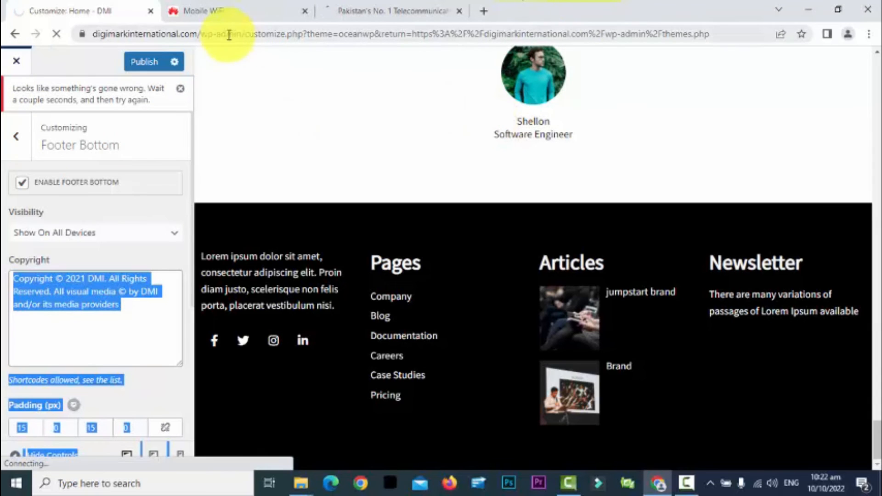